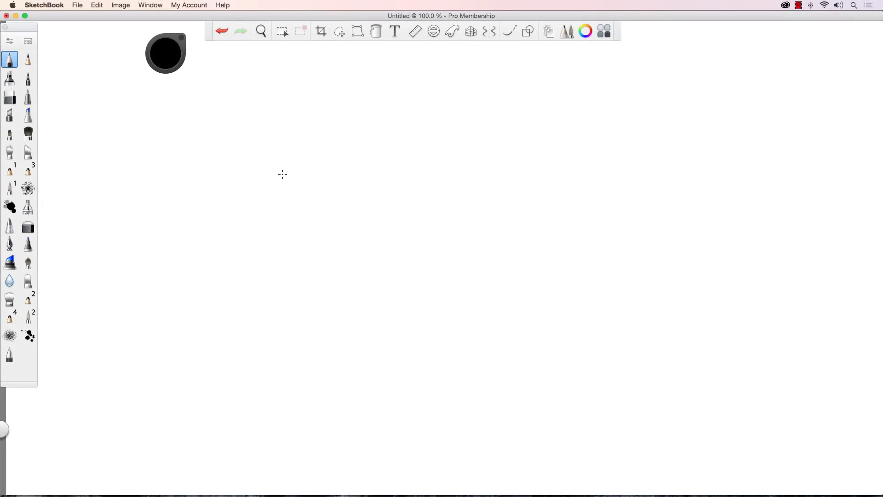
- Resize the image to 17 inches wide by 11 inches high at 300 pixels/inch, with proportions unconstrained
mouse_move(276, 178)
left_mouse_down()
mouse_move(359, 162)
mouse_move(286, 272)
mouse_move(357, 152)
mouse_move(358, 266)
left_mouse_up()
key("super+z")
left_click(118, 5)
left_click(122, 17)
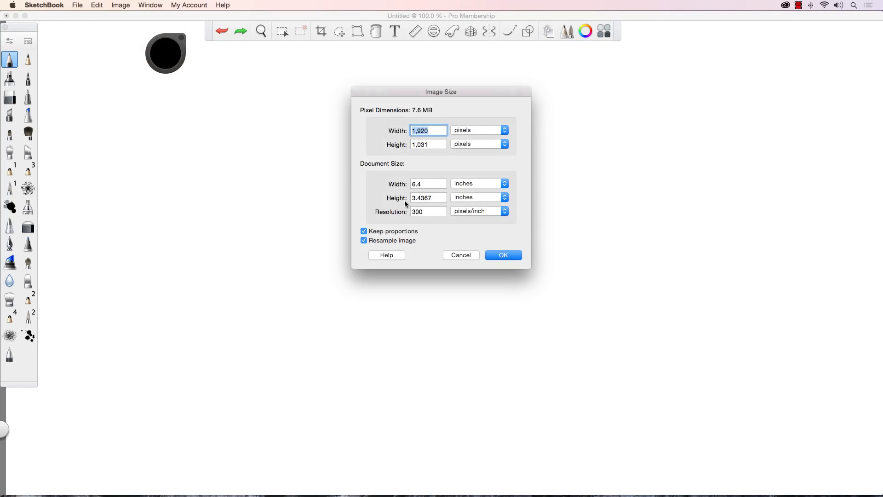
left_click(429, 197)
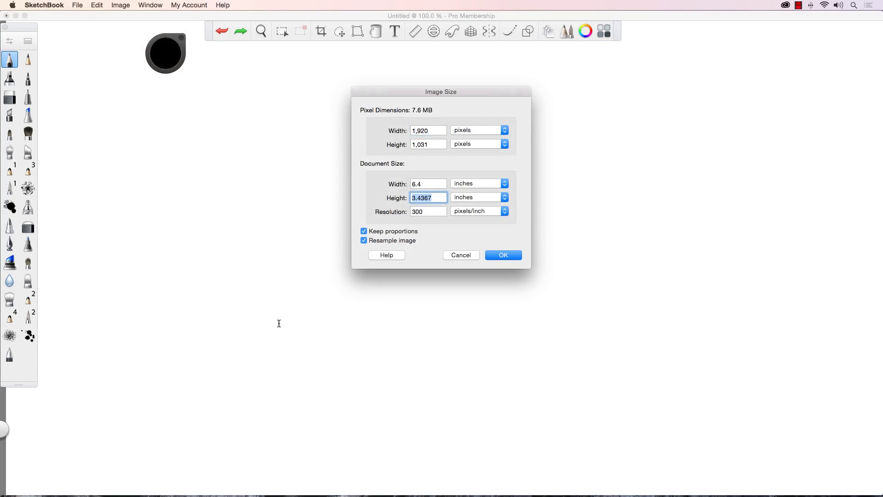
type("11")
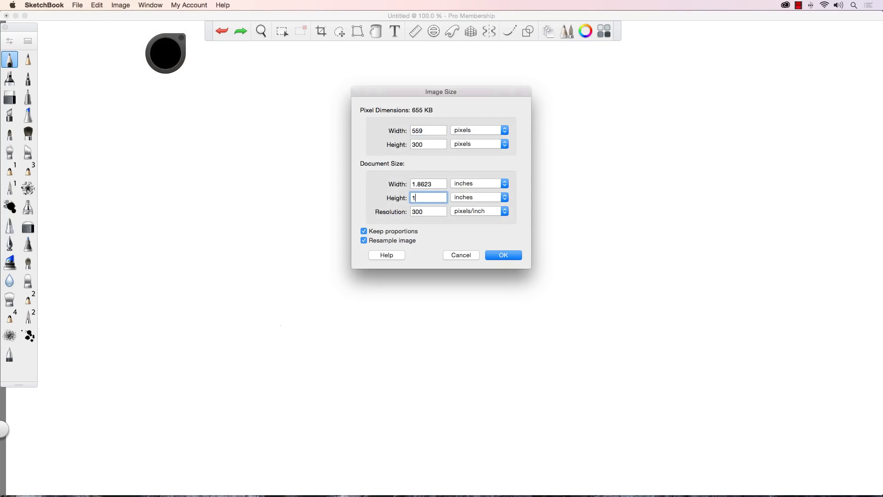
left_click(364, 231)
left_click(437, 181)
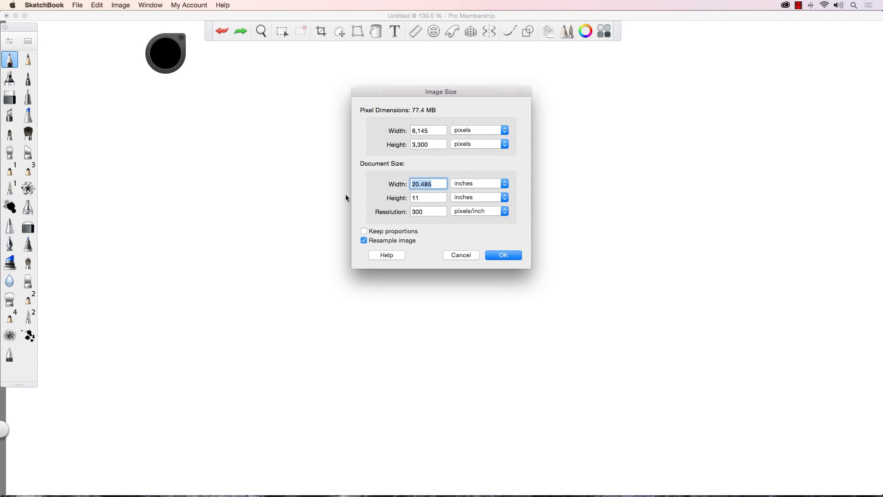
type("17")
left_click(493, 253)
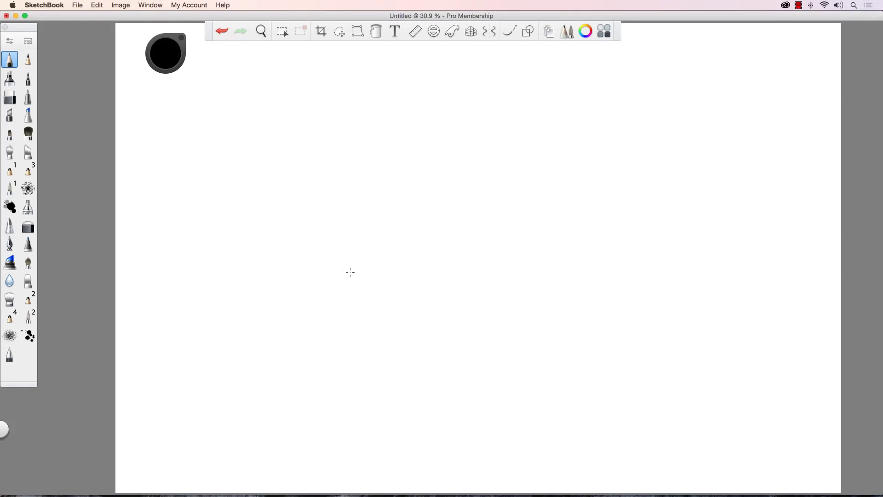
key("space")
mouse_move(382, 244)
left_mouse_down()
mouse_move(345, 262)
mouse_move(356, 254)
mouse_move(373, 267)
mouse_move(357, 258)
left_mouse_up()
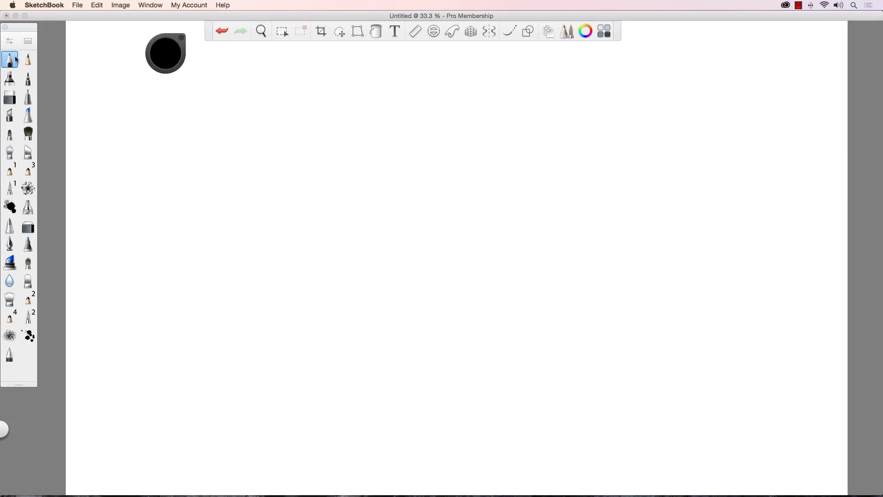
mouse_move(313, 173)
left_mouse_down()
mouse_move(329, 228)
mouse_move(324, 302)
mouse_move(263, 265)
left_mouse_up()
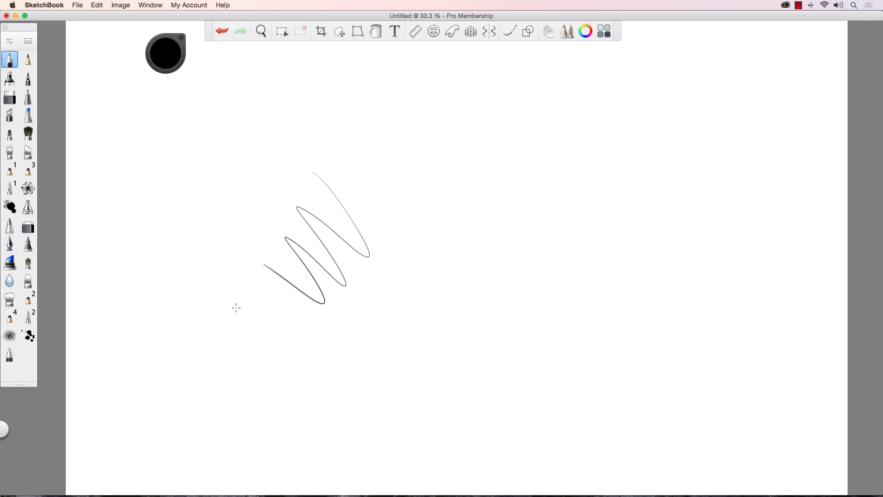
key("super+z")
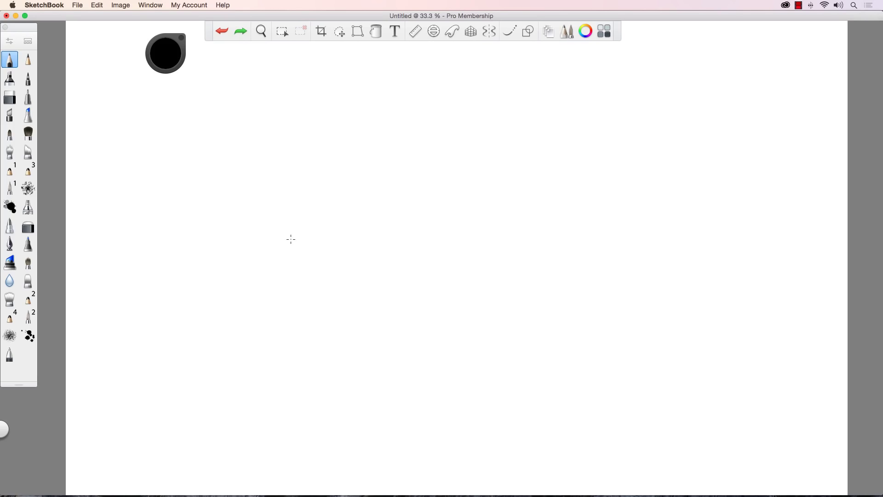
left_click_drag(265, 234, 296, 350)
key("super+z")
- Sketch a round cranium with an oval side plane, a vertical centre ellipse and a horizontal brow ellipse
mouse_move(284, 183)
left_mouse_down()
mouse_move(372, 268)
mouse_move(359, 173)
mouse_move(265, 240)
mouse_move(331, 282)
mouse_move(394, 228)
mouse_move(325, 168)
mouse_move(266, 193)
mouse_move(322, 172)
left_mouse_up()
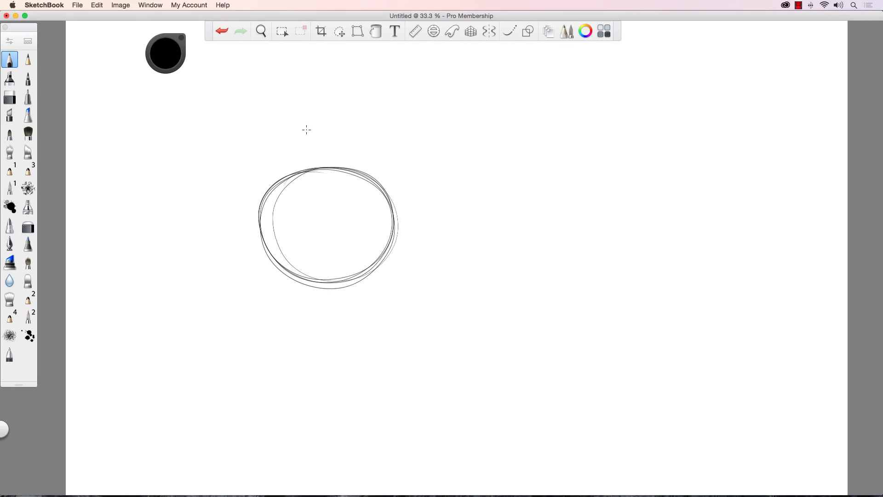
mouse_move(256, 222)
left_mouse_down()
mouse_move(287, 273)
mouse_move(291, 194)
mouse_move(261, 236)
mouse_move(303, 252)
mouse_move(292, 184)
mouse_move(350, 195)
mouse_move(311, 215)
mouse_move(351, 263)
mouse_move(332, 180)
mouse_move(322, 276)
left_mouse_up()
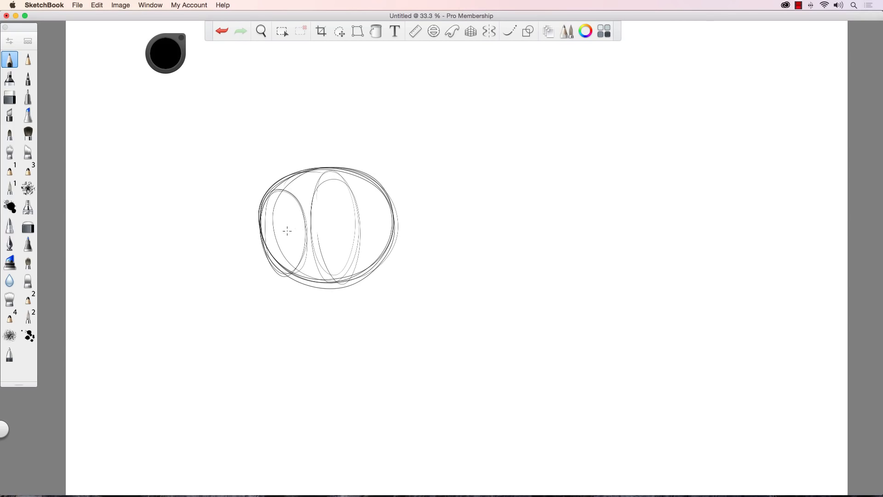
mouse_move(287, 231)
left_mouse_down()
mouse_move(359, 215)
mouse_move(349, 214)
mouse_move(391, 221)
left_mouse_up()
mouse_move(287, 183)
left_mouse_down()
mouse_move(270, 216)
mouse_move(288, 177)
mouse_move(332, 162)
mouse_move(394, 213)
left_mouse_up()
mouse_move(273, 187)
left_mouse_down()
mouse_move(256, 223)
mouse_move(280, 175)
mouse_move(262, 209)
mouse_move(261, 247)
mouse_move(256, 240)
mouse_move(277, 283)
mouse_move(293, 284)
mouse_move(267, 257)
left_mouse_up()
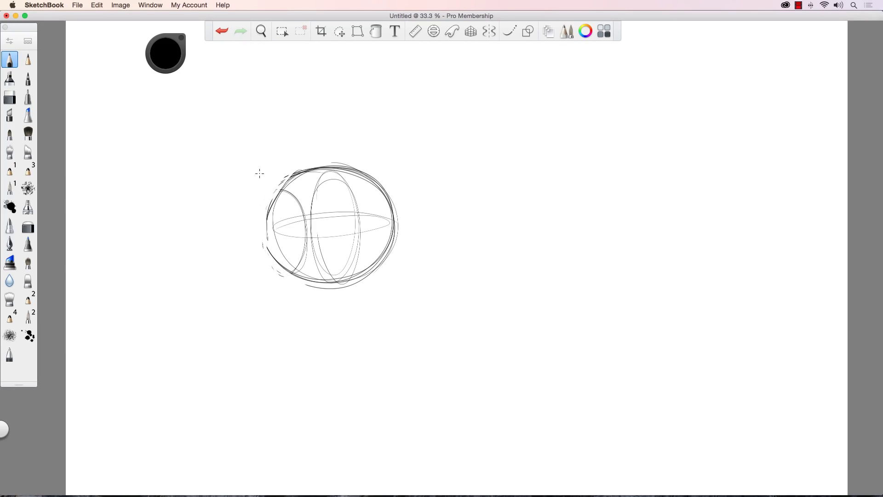
mouse_move(293, 174)
left_mouse_down()
mouse_move(269, 210)
mouse_move(304, 170)
mouse_move(363, 172)
mouse_move(389, 208)
mouse_move(325, 273)
mouse_move(300, 280)
left_mouse_up()
mouse_move(265, 220)
left_mouse_down()
mouse_move(276, 263)
mouse_move(266, 199)
left_mouse_up()
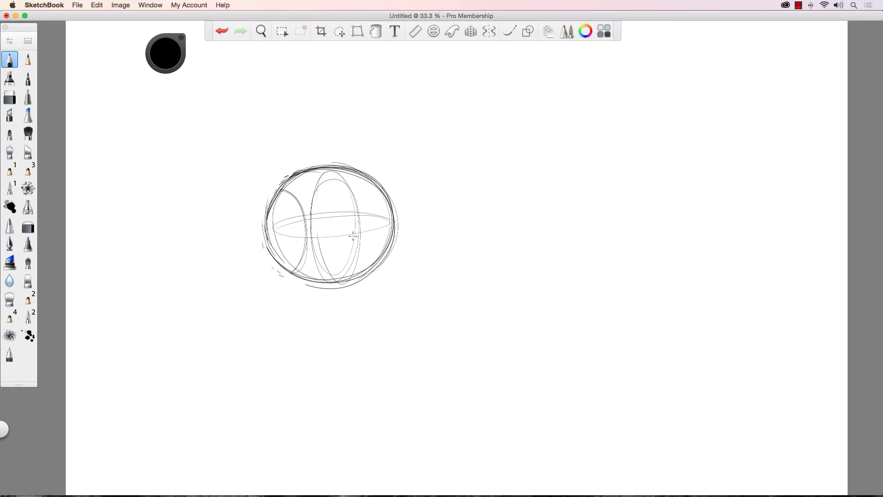
- Reinforce the brow line around the cranium and mark dots where it crosses the centre line and side plane
left_click_drag(360, 230, 360, 234)
left_click_drag(281, 188, 290, 275)
left_click_drag(266, 229, 394, 228)
left_click_drag(317, 239, 392, 230)
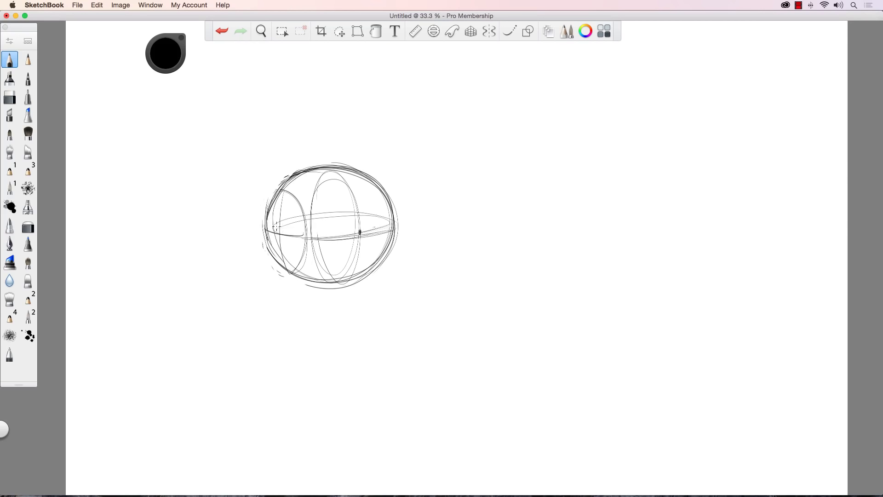
left_click_drag(276, 227, 279, 236)
mouse_move(318, 181)
left_mouse_down()
mouse_move(336, 289)
mouse_move(333, 187)
mouse_move(269, 223)
mouse_move(336, 218)
mouse_move(338, 239)
mouse_move(335, 216)
mouse_move(322, 234)
mouse_move(350, 220)
mouse_move(389, 228)
mouse_move(297, 224)
left_mouse_up()
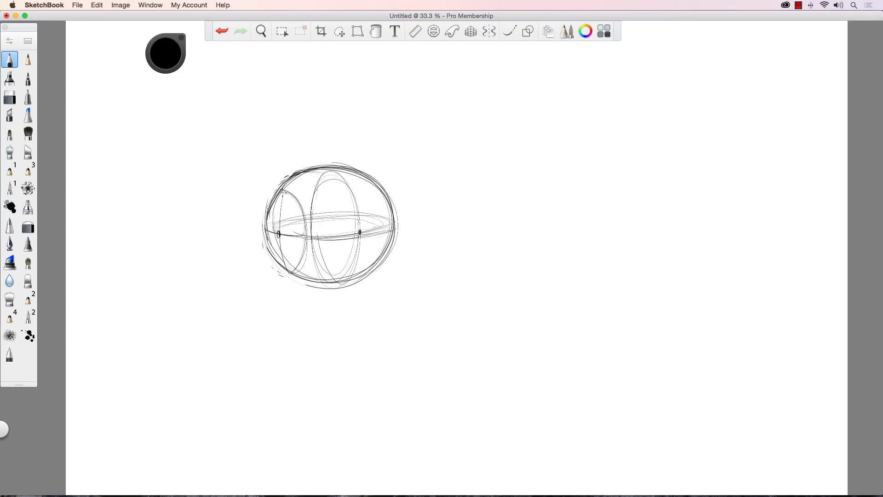
- Retrace the oval side plane of the head and darken the dot on its brow line
mouse_move(282, 191)
left_mouse_down()
mouse_move(302, 234)
mouse_move(292, 266)
left_mouse_up()
left_click_drag(302, 223, 294, 265)
left_click_drag(298, 205, 299, 255)
mouse_move(272, 199)
left_mouse_down()
mouse_move(280, 191)
mouse_move(272, 255)
left_mouse_up()
left_click_drag(283, 203, 285, 269)
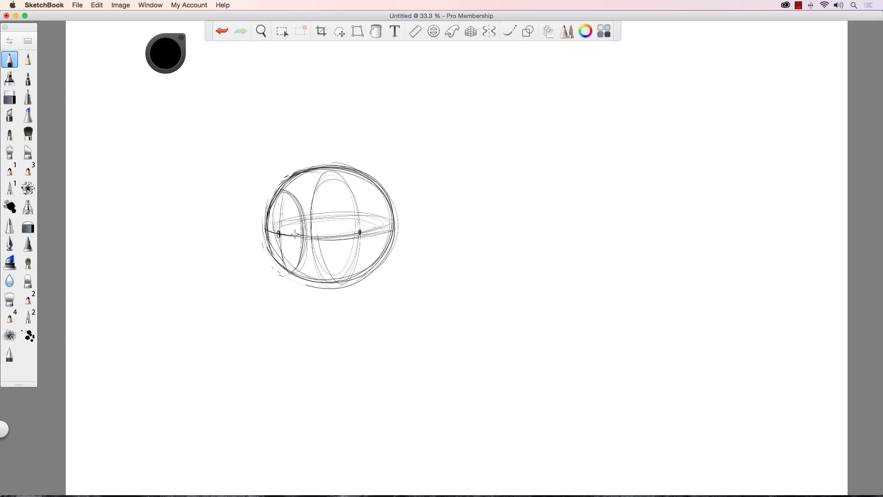
left_click_drag(277, 231, 278, 236)
- Draw guide lines down from the side plane, face centre and far brow edge, and mark the chin below the cranium
mouse_move(359, 230)
left_mouse_down()
mouse_move(394, 228)
mouse_move(375, 314)
left_mouse_up()
left_click_drag(360, 235, 357, 322)
left_click_drag(278, 234, 301, 300)
left_click_drag(360, 234, 355, 317)
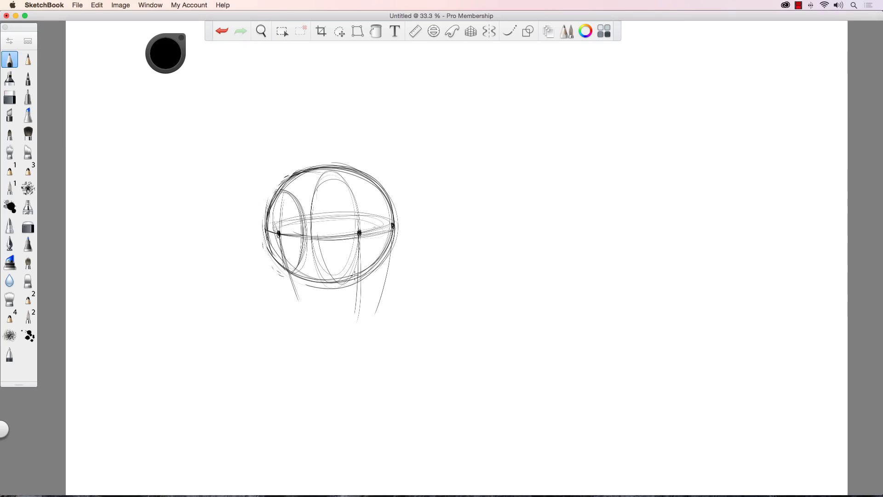
left_click_drag(391, 232, 378, 304)
left_click_drag(360, 233, 356, 234)
mouse_move(361, 279)
left_mouse_down()
mouse_move(328, 284)
mouse_move(353, 279)
left_mouse_up()
left_click_drag(351, 326, 361, 325)
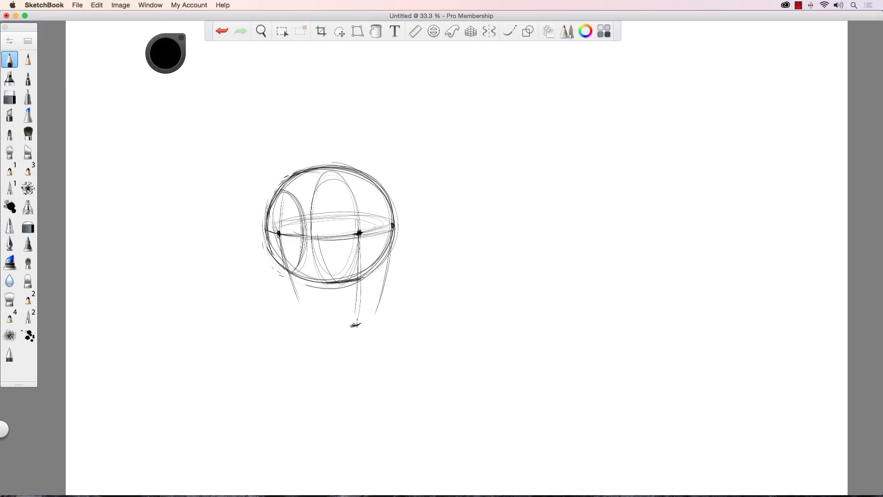
- Mark the ear and jaw levels on both side guides and draw the jawline in to a flat chin
mouse_move(282, 273)
left_mouse_down()
mouse_move(290, 271)
mouse_move(286, 252)
left_mouse_up()
left_click_drag(289, 291, 298, 293)
left_click_drag(379, 286, 385, 285)
mouse_move(287, 272)
left_mouse_down()
mouse_move(330, 321)
mouse_move(368, 322)
mouse_move(336, 322)
mouse_move(372, 318)
mouse_move(388, 258)
left_mouse_up()
left_click_drag(277, 232, 337, 318)
left_click(337, 322)
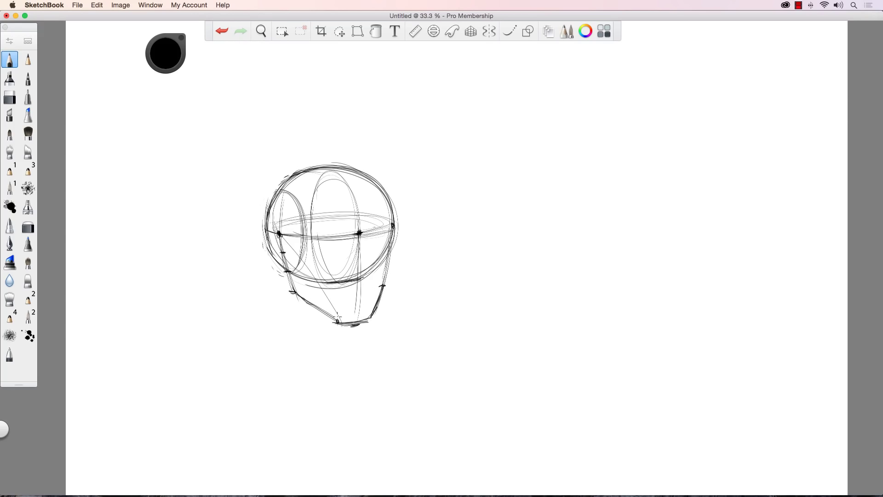
- Strengthen the cheek line from the side plane to the chin, the far jaw edge and the side plane's outline
left_click_drag(280, 236, 339, 328)
left_click_drag(389, 246, 372, 316)
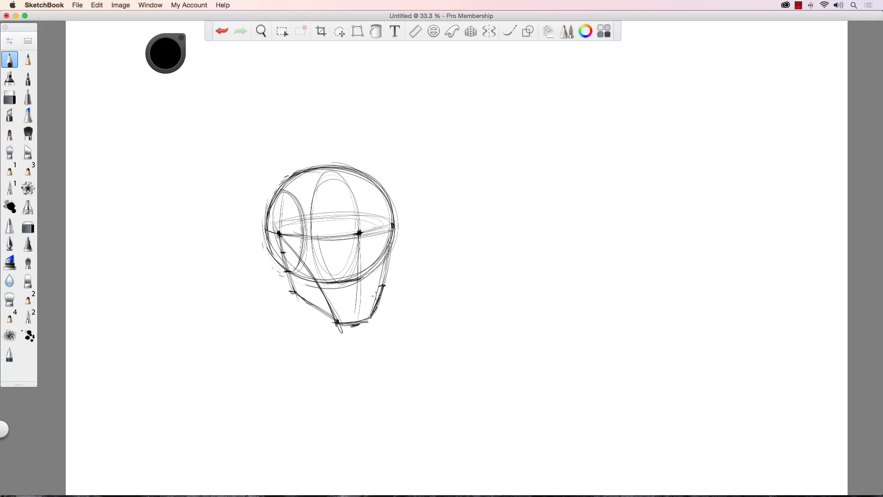
left_click_drag(385, 264, 371, 316)
mouse_move(296, 248)
left_mouse_down()
mouse_move(326, 298)
mouse_move(322, 283)
left_mouse_up()
mouse_move(281, 190)
left_mouse_down()
mouse_move(308, 233)
mouse_move(307, 222)
mouse_move(305, 242)
left_mouse_up()
left_click_drag(269, 219, 281, 268)
mouse_move(279, 188)
left_mouse_down()
mouse_move(267, 215)
mouse_move(315, 170)
left_mouse_up()
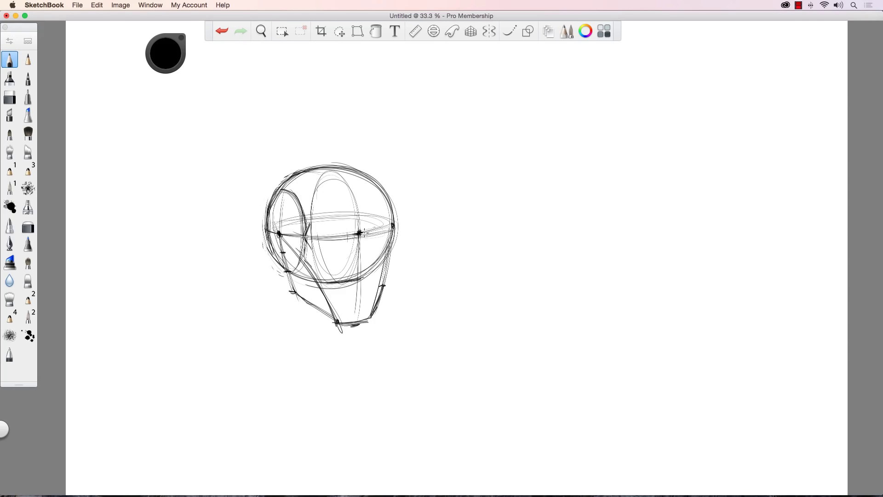
- Darken the face's centre line and mark the hairline, brow, nose base and mouth levels along it
left_click_drag(349, 231, 348, 237)
mouse_move(312, 278)
left_mouse_down()
mouse_move(383, 272)
mouse_move(360, 277)
mouse_move(368, 266)
left_mouse_up()
left_click_drag(359, 282, 359, 304)
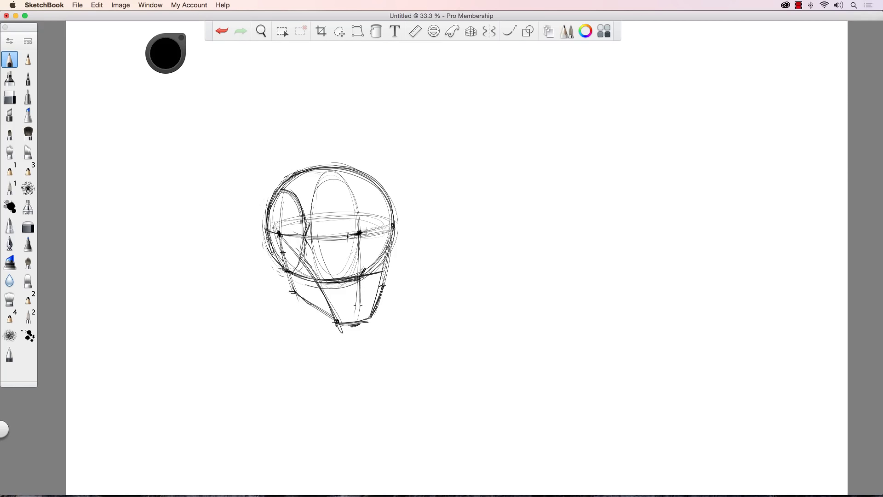
left_click_drag(360, 286, 361, 323)
left_click_drag(360, 236, 360, 274)
left_click_drag(360, 233, 350, 190)
mouse_move(355, 190)
left_mouse_down()
mouse_move(365, 187)
mouse_move(343, 189)
left_mouse_up()
mouse_move(342, 238)
left_mouse_down()
mouse_move(323, 238)
mouse_move(331, 238)
left_mouse_up()
mouse_move(362, 272)
left_mouse_down()
mouse_move(351, 272)
mouse_move(368, 292)
mouse_move(343, 291)
left_mouse_up()
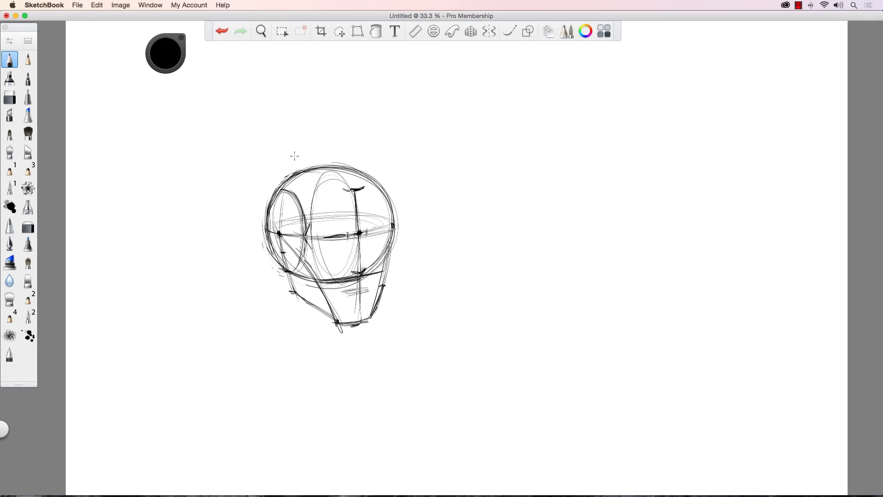
- Draw both eyebrows on the brow line and refine the far contour of the forehead and cheek
mouse_move(341, 232)
left_mouse_down()
mouse_move(385, 225)
mouse_move(316, 233)
mouse_move(385, 225)
left_mouse_up()
mouse_move(372, 231)
left_mouse_down()
mouse_move(392, 226)
mouse_move(377, 183)
mouse_move(393, 233)
left_mouse_up()
left_click_drag(387, 191, 388, 271)
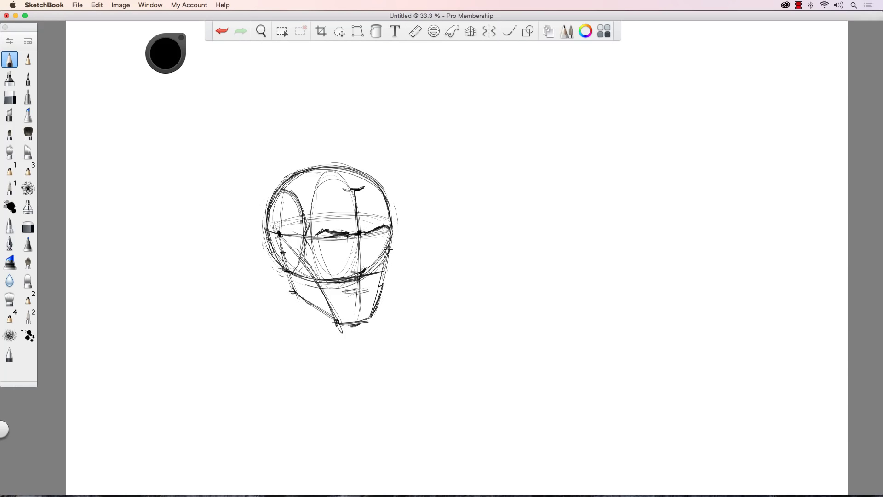
mouse_move(391, 247)
left_mouse_down()
mouse_move(377, 309)
mouse_move(363, 326)
mouse_move(321, 313)
mouse_move(289, 273)
left_mouse_up()
- Sketch an oval ear between the brow and nose levels behind the side plane, undoing the unwanted strokes
mouse_move(274, 226)
left_mouse_down()
mouse_move(269, 218)
mouse_move(275, 252)
mouse_move(283, 222)
left_mouse_up()
key("super+z")
mouse_move(279, 258)
left_mouse_down()
mouse_move(283, 269)
mouse_move(267, 238)
mouse_move(264, 246)
mouse_move(274, 241)
mouse_move(281, 262)
mouse_move(272, 240)
mouse_move(263, 244)
mouse_move(275, 239)
mouse_move(283, 262)
mouse_move(263, 233)
left_mouse_up()
key("super+z")
key("super+z")
key("super+z")
key("super+z")
key("super+z")
key("super+z")
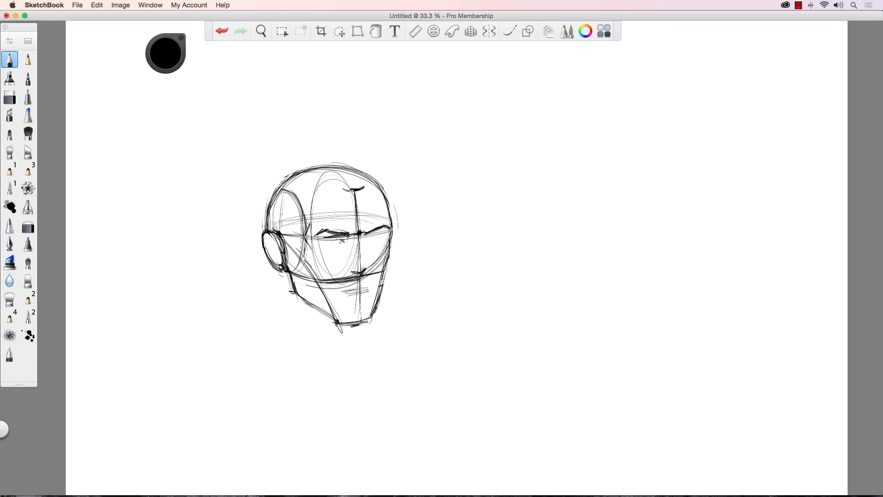
- Draw the eyes and lips, and add neck lines below the ear and the chin
mouse_move(325, 238)
left_mouse_down()
mouse_move(321, 242)
mouse_move(364, 229)
mouse_move(366, 240)
mouse_move(383, 237)
mouse_move(384, 238)
left_mouse_up()
mouse_move(337, 291)
left_mouse_down()
mouse_move(365, 285)
mouse_move(343, 294)
mouse_move(356, 299)
mouse_move(333, 293)
mouse_move(374, 289)
left_mouse_up()
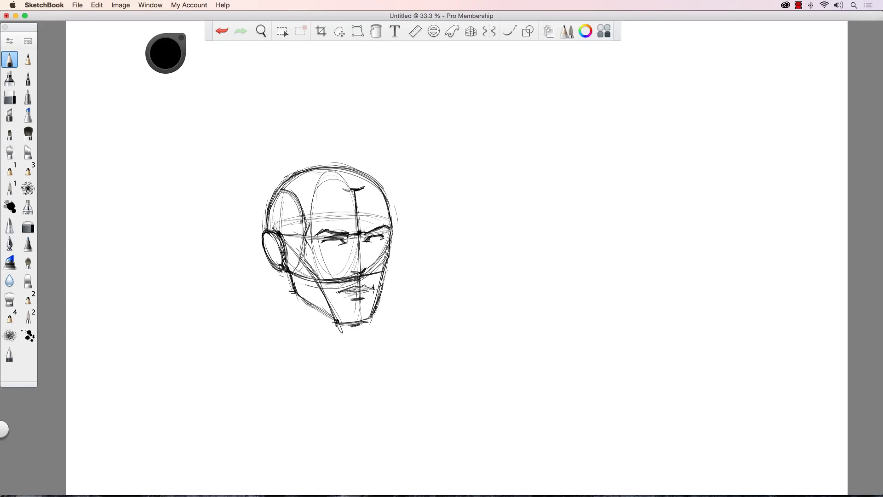
left_click_drag(277, 273, 281, 317)
left_click_drag(354, 327, 352, 340)
mouse_move(279, 274)
left_mouse_down()
mouse_move(281, 324)
mouse_move(281, 308)
left_mouse_up()
- Shade the ear, side plane, cheek below it and back of the neck with vertical hatching
left_click_drag(274, 242, 277, 246)
mouse_move(278, 189)
left_mouse_down()
mouse_move(264, 207)
mouse_move(276, 208)
mouse_move(287, 240)
mouse_move(295, 247)
left_mouse_up()
left_click_drag(299, 202, 294, 299)
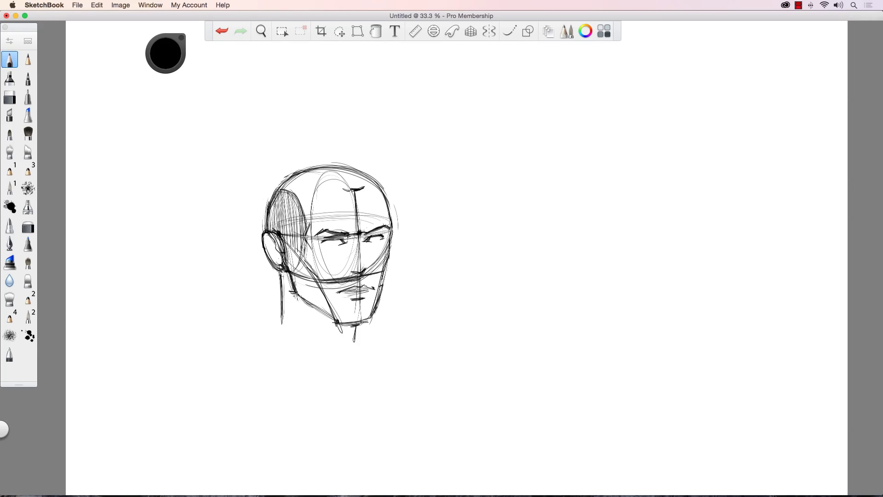
mouse_move(297, 251)
left_mouse_down()
mouse_move(300, 297)
mouse_move(308, 293)
mouse_move(340, 329)
left_mouse_up()
mouse_move(261, 233)
left_mouse_down()
mouse_move(283, 265)
mouse_move(297, 327)
left_mouse_up()
mouse_move(289, 285)
left_mouse_down()
mouse_move(299, 327)
mouse_move(287, 327)
mouse_move(297, 322)
mouse_move(298, 305)
mouse_move(296, 326)
left_mouse_up()
mouse_move(291, 295)
left_mouse_down()
mouse_move(325, 324)
mouse_move(338, 330)
mouse_move(315, 312)
mouse_move(354, 325)
mouse_move(332, 330)
mouse_move(340, 329)
mouse_move(293, 297)
left_mouse_up()
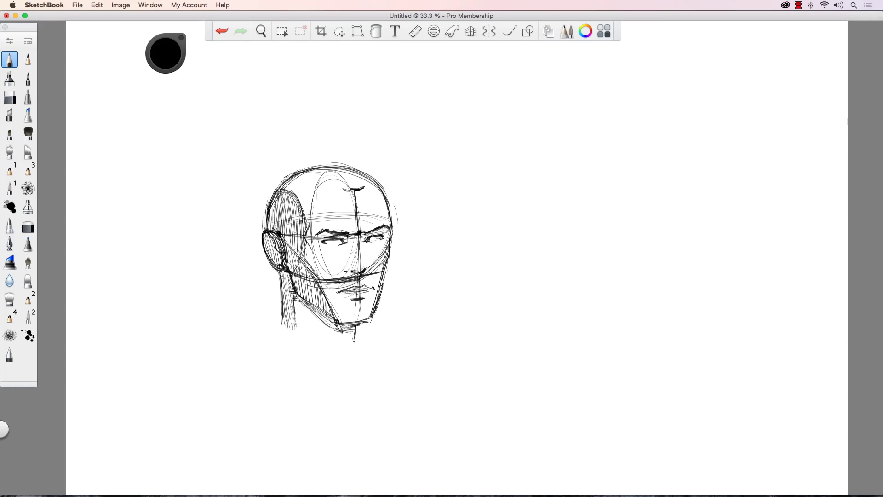
- Draw the base and nostrils of the nose and refine the far side of the face
left_click_drag(358, 272, 347, 270)
mouse_move(365, 264)
left_mouse_down()
mouse_move(367, 272)
mouse_move(352, 274)
mouse_move(360, 277)
left_mouse_up()
mouse_move(383, 234)
left_mouse_down()
mouse_move(391, 228)
mouse_move(382, 265)
left_mouse_up()
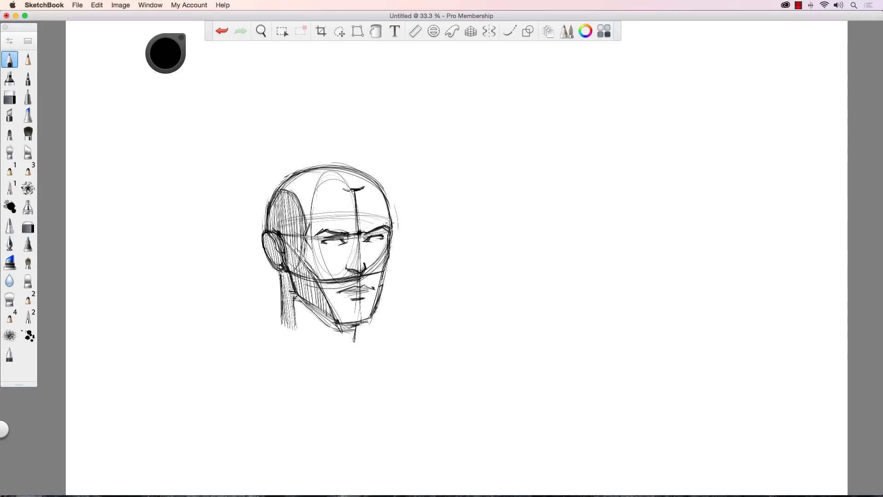
- Clean away the construction lines crossing the forehead centre, nose, cheeks and upper lip
left_click_drag(392, 224, 384, 192)
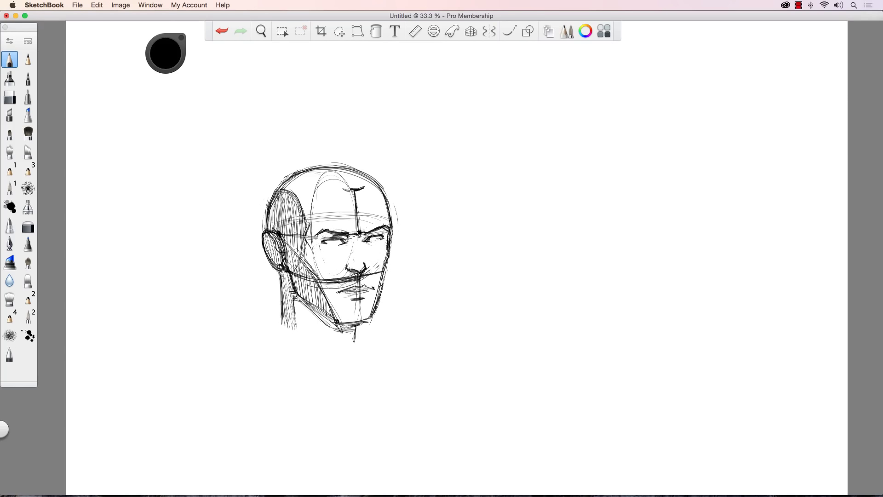
mouse_move(355, 233)
left_mouse_down()
mouse_move(355, 205)
mouse_move(356, 224)
mouse_move(326, 215)
left_mouse_up()
left_click_drag(331, 280, 351, 279)
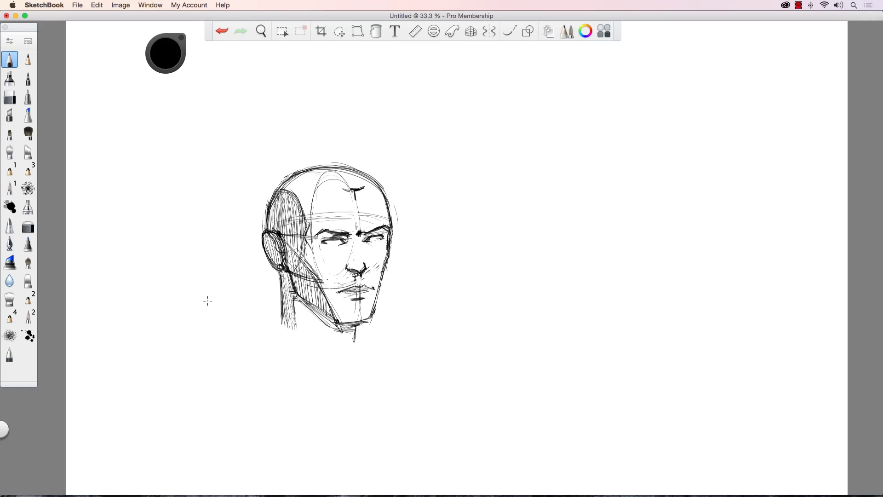
- Select the whole head sketch with the lasso and move it to the upper-left area of the page
left_click(339, 31)
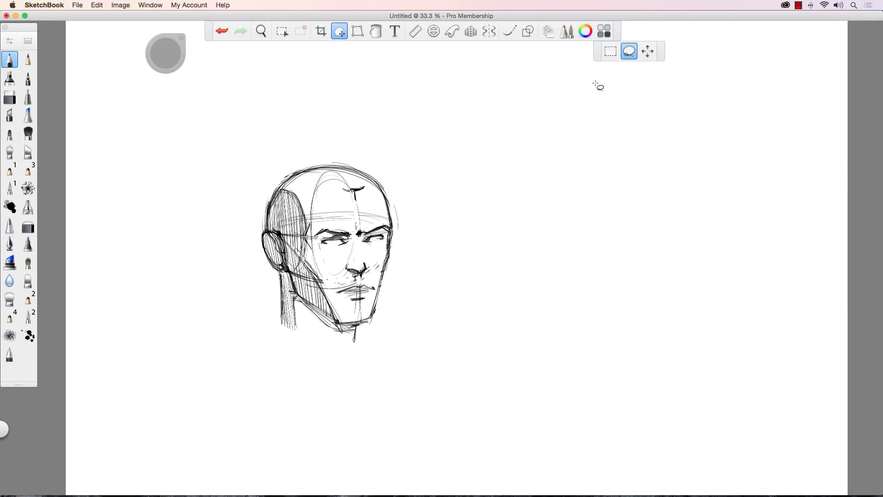
left_click_drag(202, 308, 88, 253)
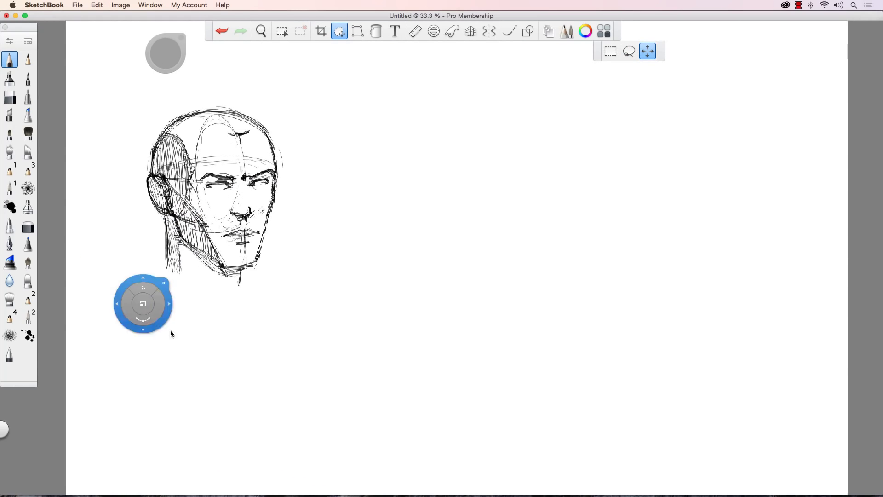
left_click_drag(145, 316, 124, 315)
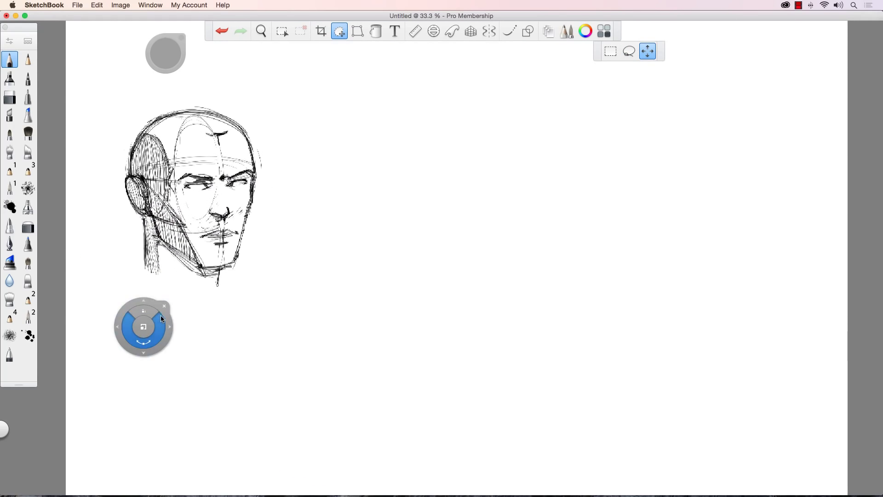
left_click(164, 306)
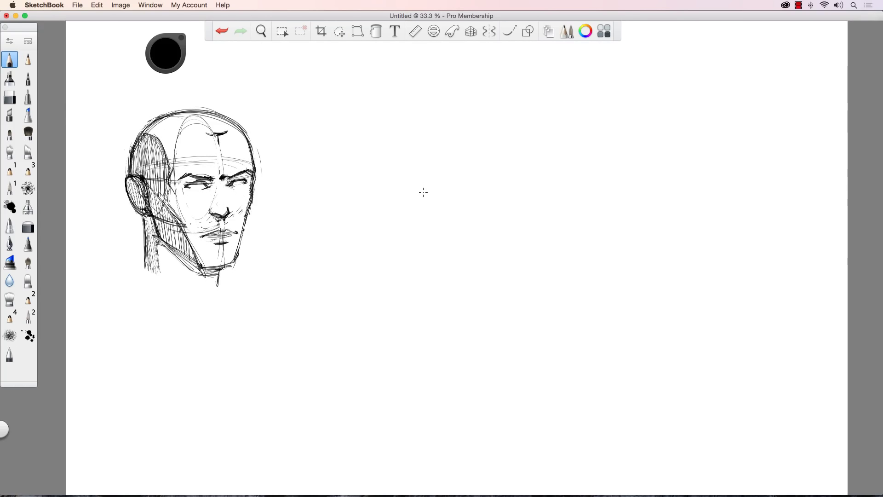
- Draw a construction circle in the middle of the page with a tilted horizontal ellipse around it as the brow line
mouse_move(420, 230)
left_mouse_down()
mouse_move(501, 242)
mouse_move(449, 203)
mouse_move(394, 242)
mouse_move(415, 312)
mouse_move(509, 297)
mouse_move(435, 199)
left_mouse_up()
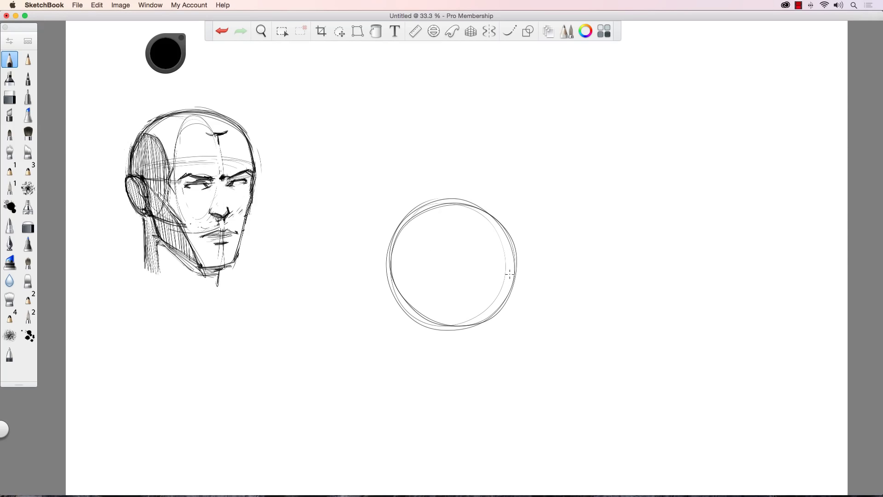
mouse_move(504, 281)
left_mouse_down()
mouse_move(430, 297)
mouse_move(481, 296)
mouse_move(406, 288)
mouse_move(436, 298)
mouse_move(395, 283)
mouse_move(437, 300)
mouse_move(471, 297)
mouse_move(515, 268)
mouse_move(503, 282)
left_mouse_up()
mouse_move(503, 249)
left_mouse_down()
mouse_move(438, 245)
mouse_move(466, 242)
mouse_move(499, 256)
mouse_move(497, 286)
mouse_move(444, 247)
mouse_move(476, 242)
mouse_move(410, 258)
mouse_move(427, 247)
mouse_move(418, 272)
mouse_move(398, 284)
mouse_move(407, 258)
mouse_move(466, 299)
mouse_move(403, 282)
mouse_move(503, 282)
mouse_move(457, 302)
mouse_move(503, 247)
mouse_move(408, 256)
mouse_move(436, 243)
mouse_move(423, 283)
mouse_move(442, 300)
mouse_move(467, 244)
mouse_move(415, 246)
mouse_move(504, 258)
mouse_move(495, 289)
mouse_move(394, 262)
left_mouse_up()
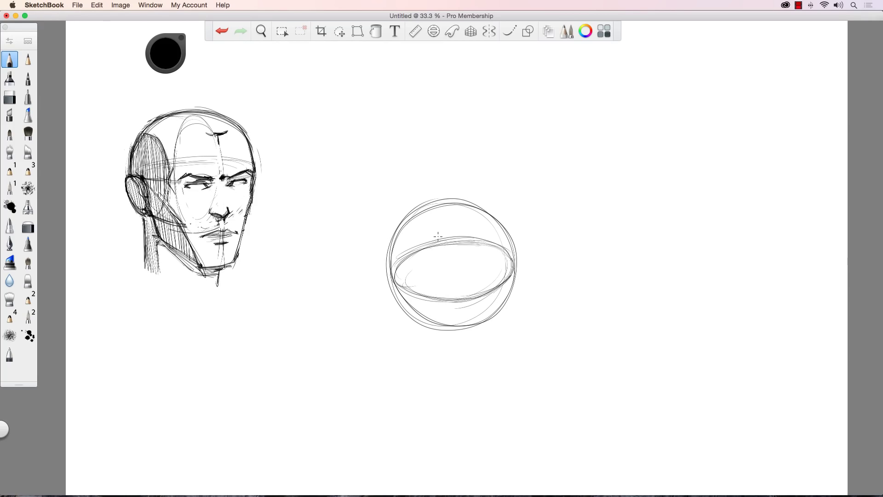
left_click_drag(440, 216, 441, 251)
key("super+z")
- Draw a narrow vertical ellipse through the centre of the circle as the head's centre line and darken it
left_click_drag(461, 204, 448, 325)
left_click_drag(467, 251, 444, 322)
left_click_drag(455, 233, 453, 317)
mouse_move(449, 266)
left_mouse_down()
mouse_move(455, 323)
mouse_move(461, 210)
mouse_move(467, 299)
left_mouse_up()
left_click_drag(466, 211, 452, 328)
mouse_move(467, 265)
left_mouse_down()
mouse_move(451, 326)
mouse_move(457, 207)
mouse_move(446, 320)
left_mouse_up()
left_click_drag(460, 204, 446, 248)
left_click_drag(466, 207, 460, 318)
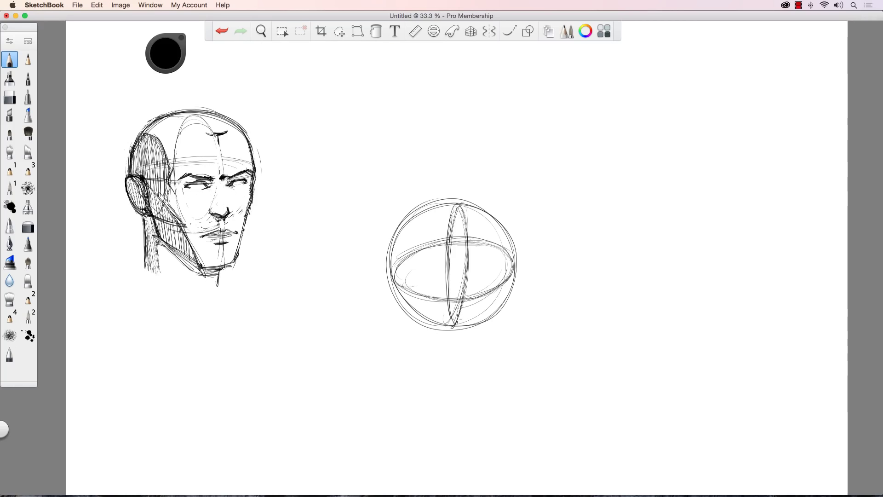
mouse_move(467, 274)
left_mouse_down()
mouse_move(455, 327)
mouse_move(468, 233)
mouse_move(460, 204)
mouse_move(445, 295)
left_mouse_up()
left_click_drag(445, 248, 449, 313)
left_click_drag(447, 283, 457, 323)
mouse_move(463, 318)
left_mouse_down()
mouse_move(465, 222)
mouse_move(450, 222)
mouse_move(445, 289)
mouse_move(460, 324)
left_mouse_up()
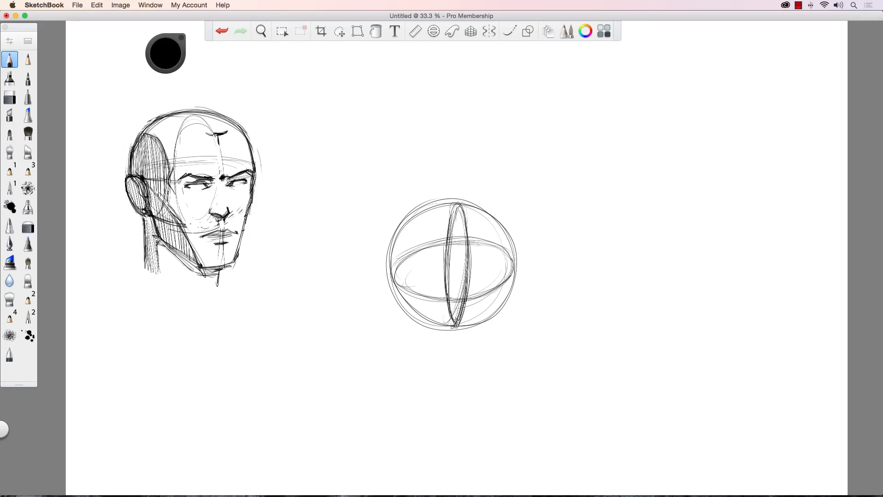
left_click_drag(446, 253, 456, 199)
- Draw narrow side-plane ellipses at the two side edges of the circle
mouse_move(511, 269)
left_mouse_down()
mouse_move(503, 302)
mouse_move(510, 243)
mouse_move(502, 302)
left_mouse_up()
left_click_drag(398, 243, 399, 306)
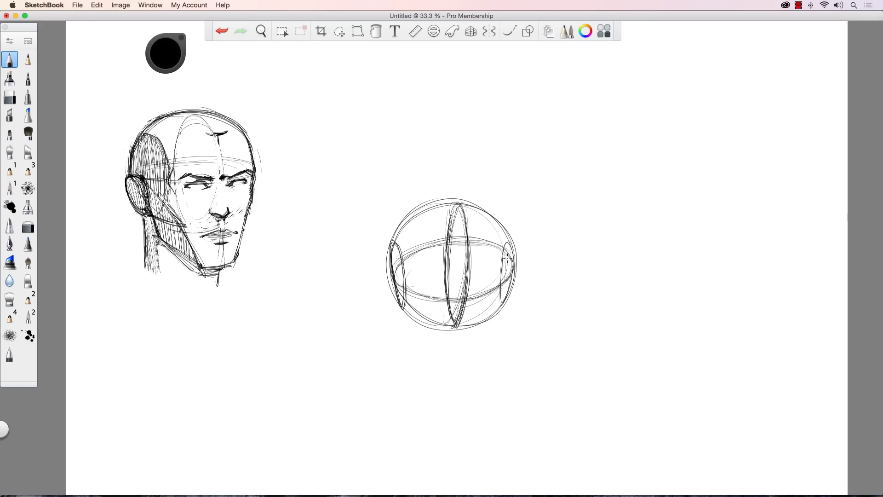
mouse_move(506, 279)
left_mouse_down()
mouse_move(509, 244)
mouse_move(504, 301)
left_mouse_up()
left_click_drag(402, 267, 404, 305)
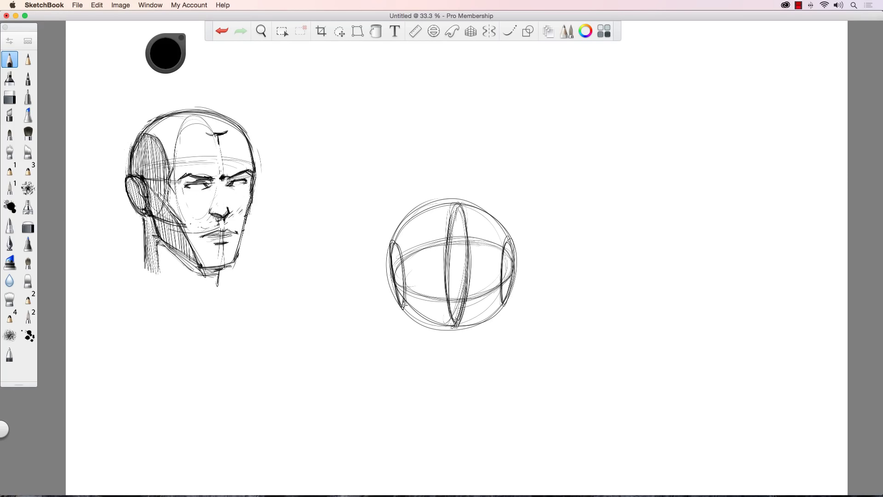
- Mark dots where the brow line meets the centre line and both side planes
left_click(467, 299)
mouse_move(396, 282)
left_mouse_down()
mouse_move(407, 290)
mouse_move(398, 286)
left_mouse_up()
mouse_move(510, 248)
left_mouse_down()
mouse_move(506, 297)
mouse_move(510, 275)
left_mouse_up()
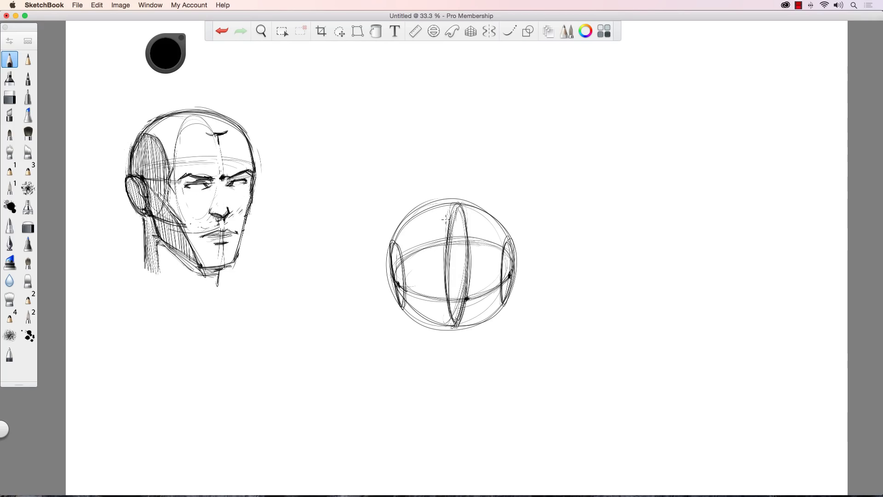
mouse_move(504, 256)
left_mouse_down()
mouse_move(505, 238)
mouse_move(505, 287)
left_mouse_up()
left_click_drag(505, 211, 510, 223)
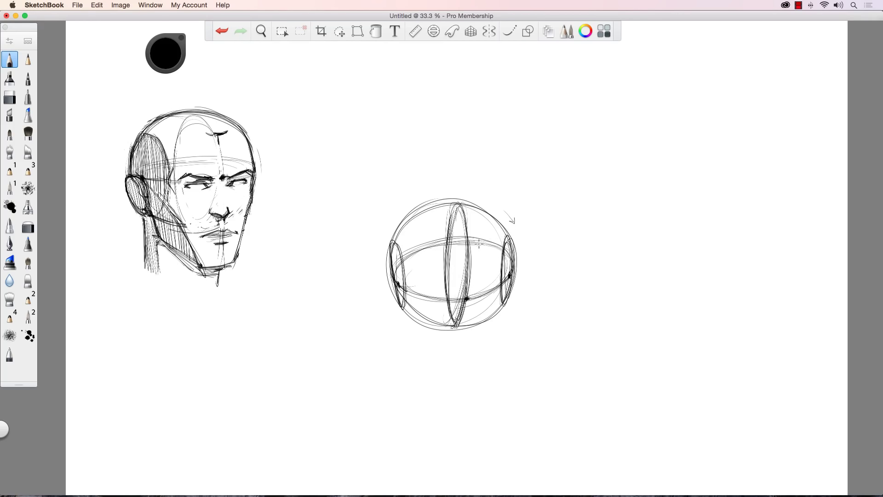
key("super+z")
key("super+z")
- Extend the centre line from the brow down to the chin with nose and chin marks, and add a light jaw guide
left_click_drag(467, 298, 467, 358)
left_click_drag(466, 305, 460, 355)
left_click_drag(508, 286, 485, 342)
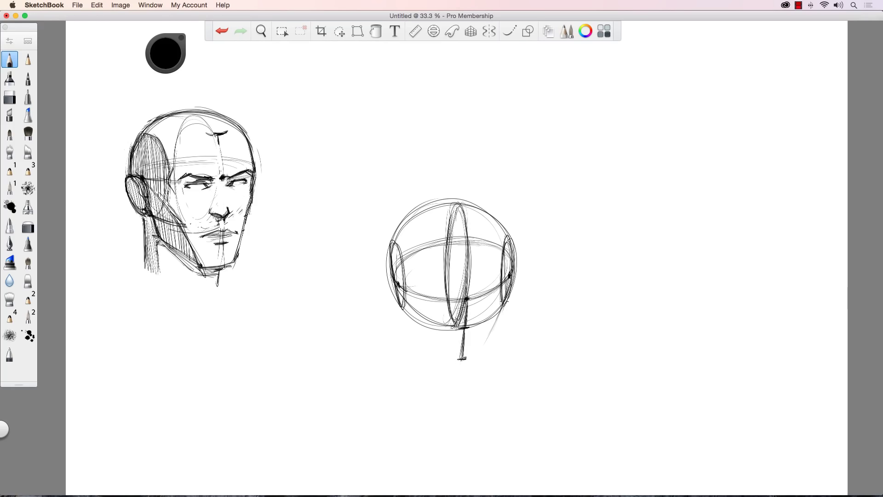
- Draw inward-slanting guide lines along both sides of the head down to the jaw corners
left_click_drag(507, 283, 504, 319)
mouse_move(400, 321)
left_mouse_down()
mouse_move(398, 307)
mouse_move(404, 324)
left_mouse_up()
mouse_move(382, 226)
left_mouse_down()
mouse_move(403, 331)
mouse_move(403, 319)
left_mouse_up()
left_click_drag(522, 217, 509, 316)
left_click_drag(521, 207, 506, 317)
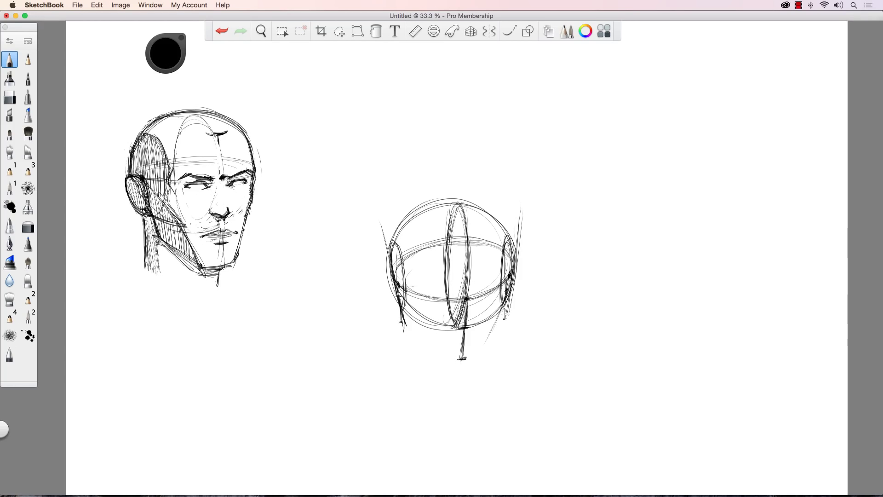
left_click_drag(375, 208, 408, 320)
- Draw the tapering jaw and cheek lines down to a narrow chin and darken the facial centre line
mouse_move(384, 234)
left_mouse_down()
mouse_move(412, 331)
mouse_move(443, 356)
mouse_move(472, 360)
mouse_move(449, 362)
mouse_move(480, 349)
mouse_move(504, 313)
mouse_move(465, 365)
mouse_move(444, 363)
left_mouse_up()
left_click_drag(397, 285, 440, 362)
left_click_drag(501, 292, 470, 361)
left_click_drag(404, 286, 435, 359)
left_click_drag(468, 300, 460, 356)
left_click_drag(470, 272, 464, 340)
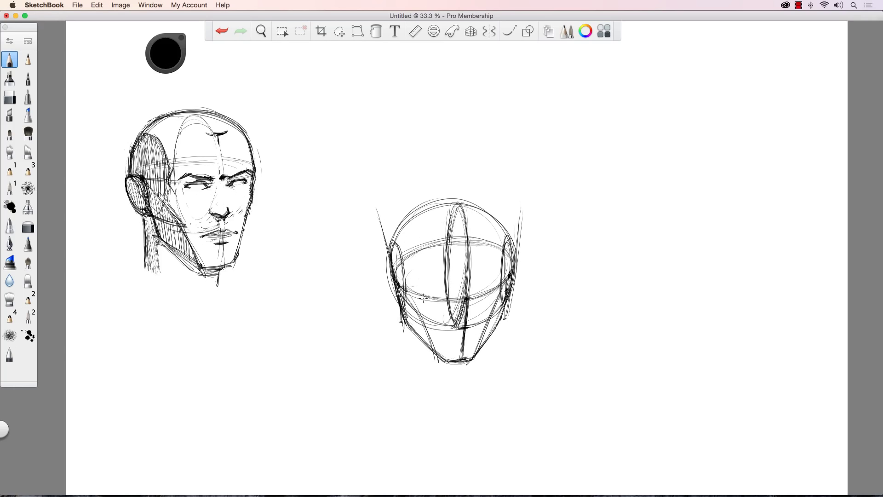
left_click_drag(403, 289, 439, 361)
- Mark both eyebrows along the brow line and add a short hairline mark on the centre line
left_click_drag(479, 296, 500, 291)
left_click_drag(427, 297, 452, 297)
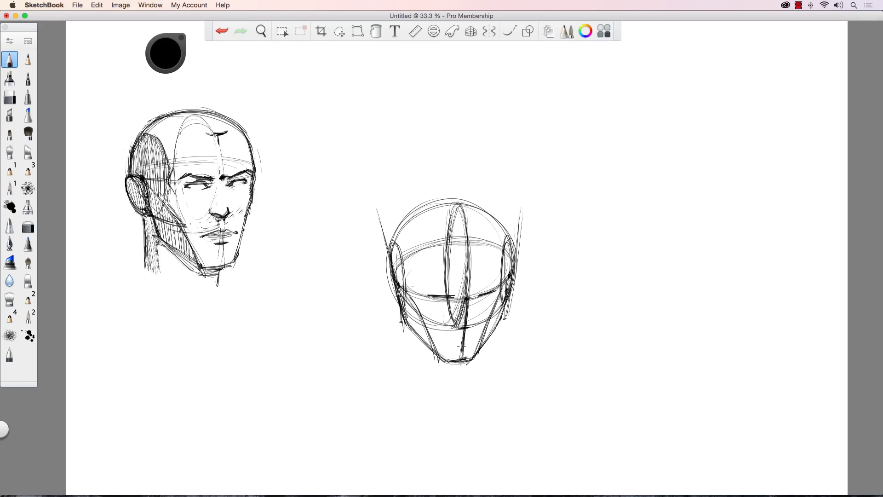
mouse_move(466, 261)
left_mouse_down()
mouse_move(485, 259)
mouse_move(422, 266)
mouse_move(457, 244)
mouse_move(477, 245)
left_mouse_up()
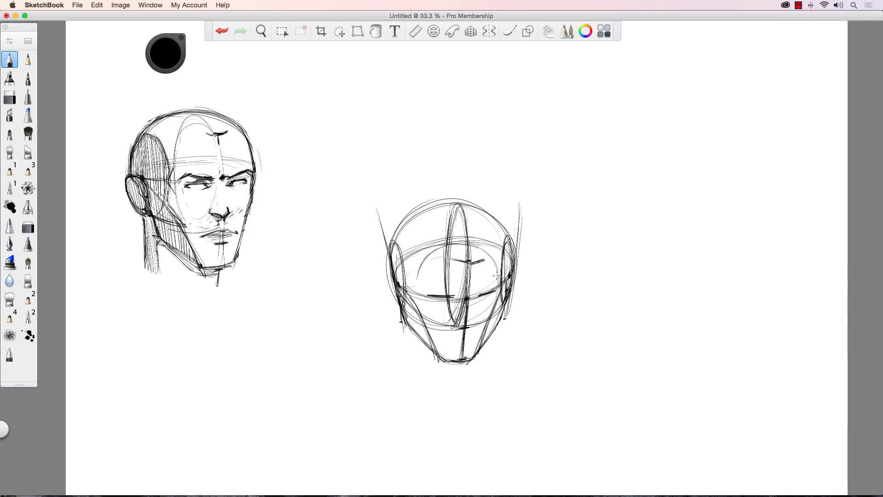
- Draw the rounded front plane of the forehead down to the brows and add the temple curves beside it
mouse_move(421, 257)
left_mouse_down()
mouse_move(418, 304)
mouse_move(419, 263)
mouse_move(430, 250)
mouse_move(474, 245)
mouse_move(498, 290)
left_mouse_up()
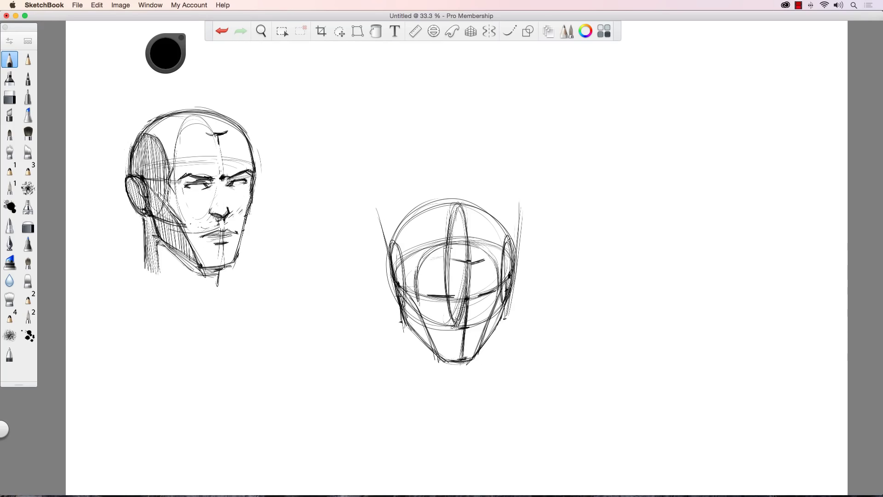
left_click_drag(421, 262, 419, 300)
mouse_move(395, 234)
left_mouse_down()
mouse_move(432, 269)
mouse_move(419, 260)
left_mouse_up()
key("super+z")
key("super+z")
mouse_move(419, 291)
left_mouse_down()
mouse_move(418, 269)
mouse_move(461, 243)
left_mouse_up()
mouse_move(398, 230)
left_mouse_down()
mouse_move(410, 276)
mouse_move(402, 234)
mouse_move(411, 266)
mouse_move(399, 233)
mouse_move(395, 253)
mouse_move(400, 231)
left_mouse_up()
left_click_drag(410, 287, 411, 237)
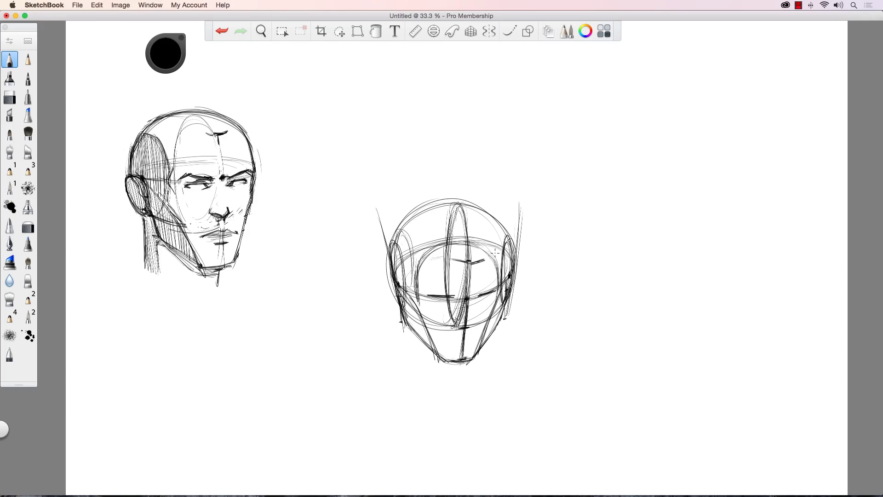
mouse_move(495, 252)
left_mouse_down()
mouse_move(509, 233)
mouse_move(497, 280)
left_mouse_up()
mouse_move(406, 247)
left_mouse_down()
mouse_move(430, 266)
mouse_move(416, 264)
mouse_move(416, 246)
left_mouse_up()
- Trim the circle's outer edges at both temples and clear away the excess side guide lines
key("super+z")
key("super+z")
key("super+z")
key("super+z")
key("super+z")
key("super+z")
key("super+z")
mouse_move(389, 284)
left_mouse_down()
mouse_move(379, 206)
mouse_move(394, 303)
mouse_move(395, 225)
left_mouse_up()
key("super+z")
key("super+z")
key("super+z")
key("super+z")
key("super+z")
key("super+z")
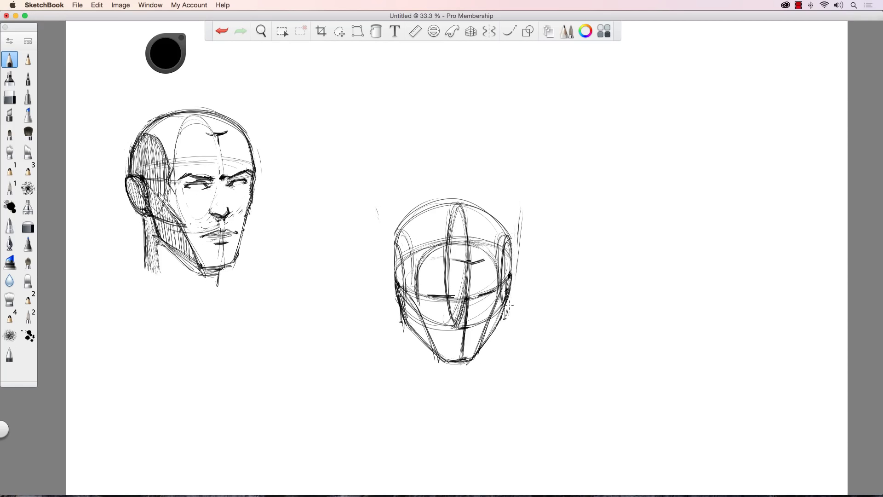
key("super+z")
key("super+z")
- Redraw the side contours of the head and fade the unneeded half of the narrow vertical ellipse
left_click_drag(395, 235, 403, 308)
mouse_move(395, 253)
left_mouse_down()
mouse_move(421, 216)
mouse_move(458, 202)
mouse_move(509, 271)
mouse_move(506, 299)
mouse_move(510, 250)
mouse_move(493, 216)
left_mouse_up()
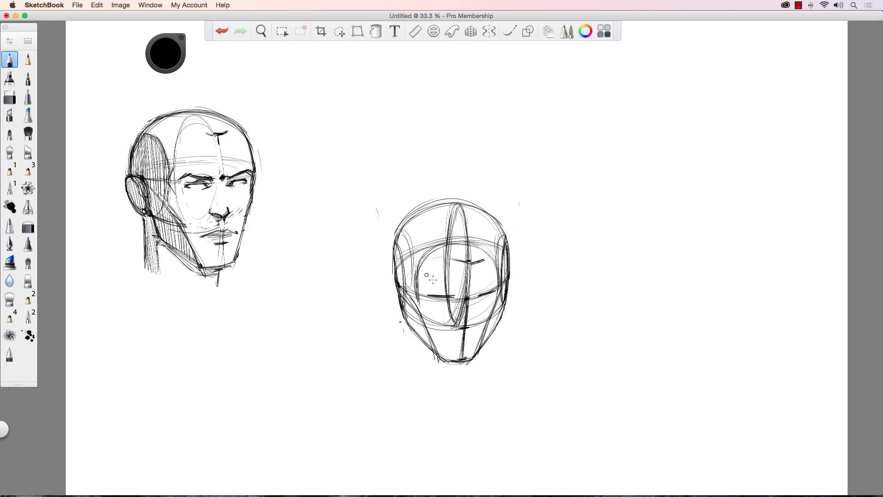
mouse_move(460, 317)
left_mouse_down()
mouse_move(447, 276)
mouse_move(454, 290)
mouse_move(465, 272)
mouse_move(446, 278)
left_mouse_up()
mouse_move(448, 224)
left_mouse_down()
mouse_move(450, 232)
mouse_move(454, 205)
left_mouse_up()
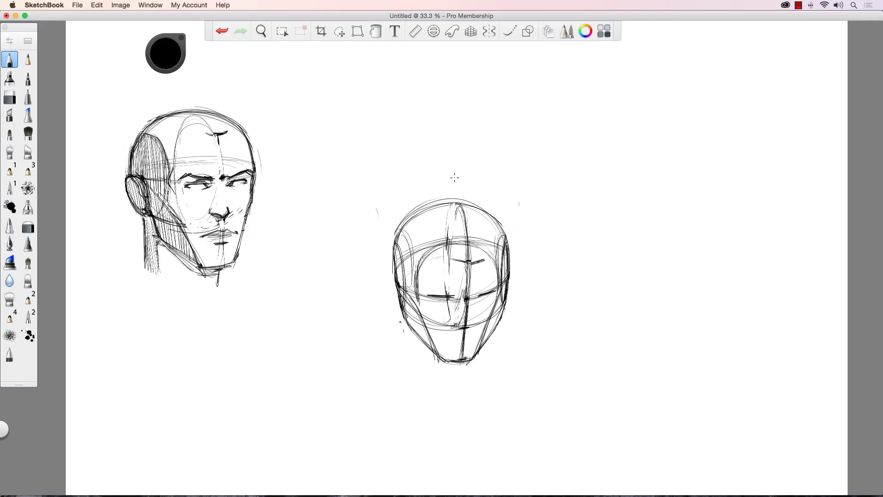
- Draw the brows, nose base and mouth of the downward-tilted head and refine the cheek contours
left_click_drag(457, 297, 424, 295)
mouse_move(492, 292)
left_mouse_down()
mouse_move(478, 296)
mouse_move(466, 327)
mouse_move(477, 330)
mouse_move(452, 322)
mouse_move(474, 320)
mouse_move(454, 324)
mouse_move(475, 332)
mouse_move(448, 336)
mouse_move(477, 333)
mouse_move(449, 336)
left_mouse_up()
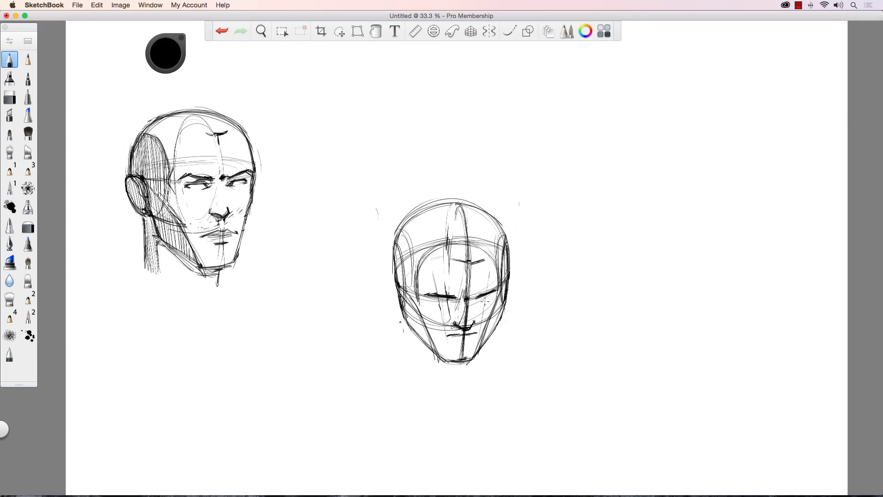
mouse_move(443, 336)
left_mouse_down()
mouse_move(477, 334)
mouse_move(474, 340)
left_mouse_up()
left_click_drag(503, 290, 496, 329)
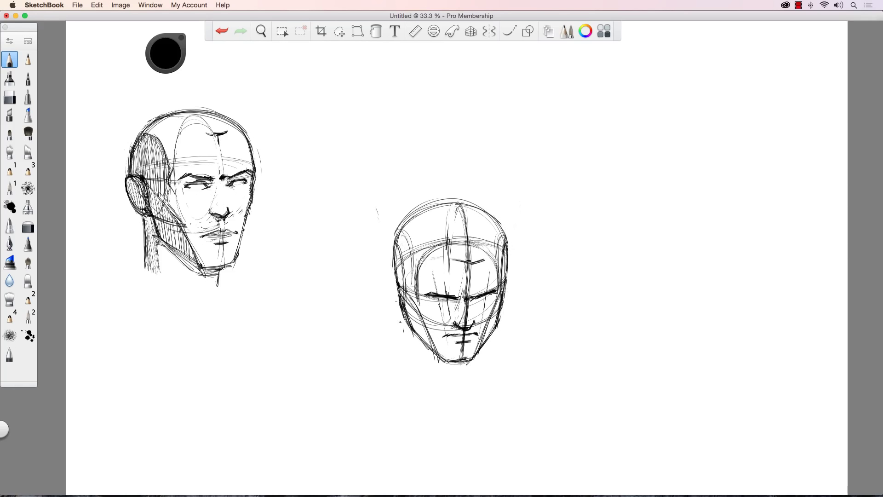
key("super+z")
key("super+z")
- Draw both ears on the sides of the head and add the eyes beneath the brows
mouse_move(392, 278)
left_mouse_down()
mouse_move(400, 308)
mouse_move(391, 279)
left_mouse_up()
left_click_drag(508, 276, 502, 316)
mouse_move(390, 281)
left_mouse_down()
mouse_move(396, 306)
mouse_move(388, 269)
mouse_move(397, 237)
mouse_move(492, 226)
mouse_move(510, 261)
left_mouse_up()
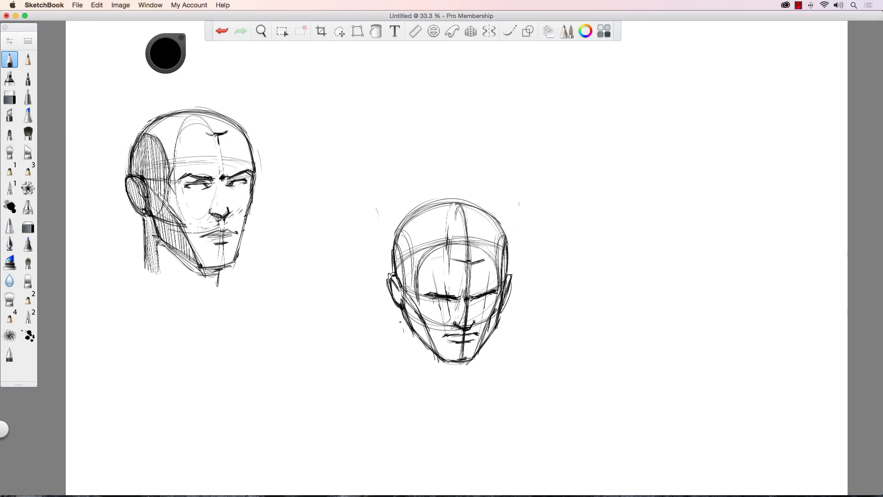
mouse_move(474, 301)
left_mouse_down()
mouse_move(491, 293)
mouse_move(442, 292)
mouse_move(425, 327)
left_mouse_up()
mouse_move(395, 287)
left_mouse_down()
mouse_move(402, 303)
mouse_move(396, 253)
left_mouse_up()
left_click_drag(390, 288, 398, 248)
left_click_drag(395, 286, 401, 277)
left_click_drag(275, 295, 256, 427)
left_click_drag(230, 339, 313, 367)
key("ctrl+z")
left_click_drag(228, 339, 313, 361)
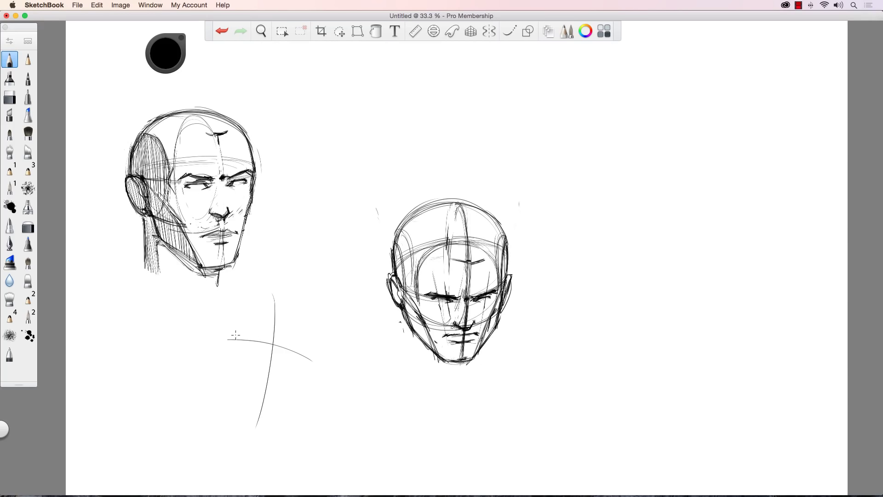
left_click_drag(228, 338, 312, 360)
left_click_drag(270, 285, 258, 417)
left_click_drag(280, 358, 265, 364)
key("ctrl+z")
key("ctrl+z")
key("ctrl+z")
key("ctrl+z")
key("ctrl+z")
key("ctrl+z")
- Lasso the downward-tilted head, scale it down and move it beneath the first head
left_click(339, 32)
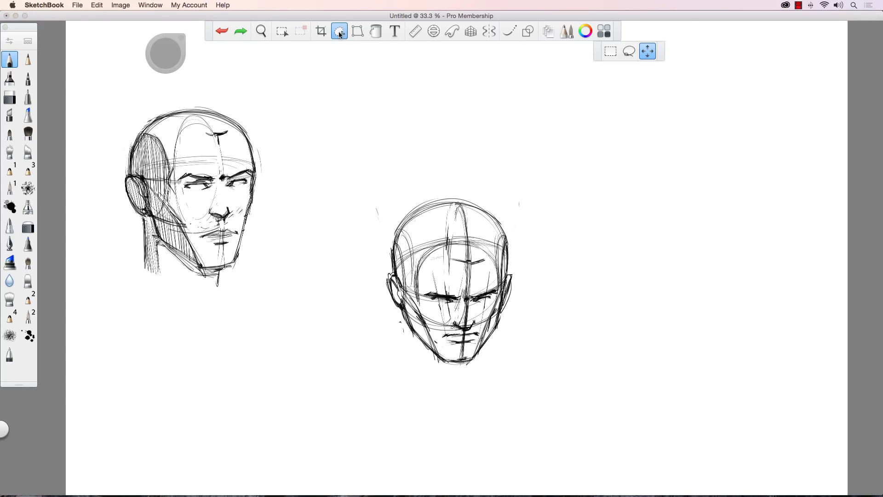
left_click(628, 52)
mouse_move(387, 217)
left_mouse_down()
mouse_move(547, 273)
mouse_move(403, 388)
mouse_move(374, 240)
left_mouse_up()
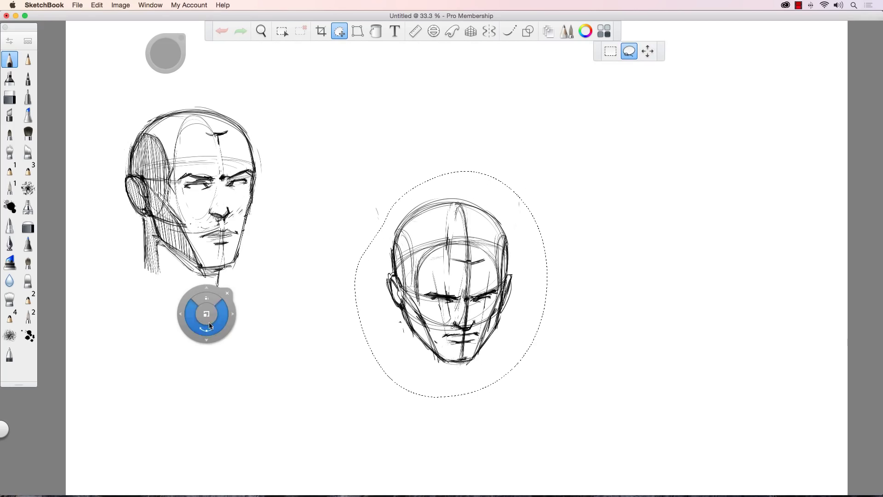
mouse_move(210, 326)
left_mouse_down()
mouse_move(193, 322)
mouse_move(209, 395)
left_mouse_up()
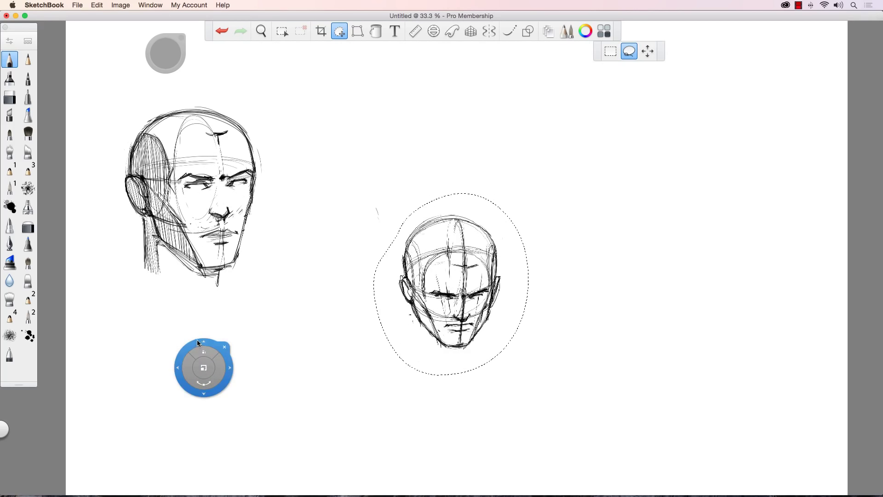
left_click_drag(197, 340, 62, 375)
left_click_drag(320, 372, 157, 402)
left_click(185, 369)
- Draw a new construction circle with the pencil in the middle of the page and a diagonal centre-line curve across it
left_click(11, 62)
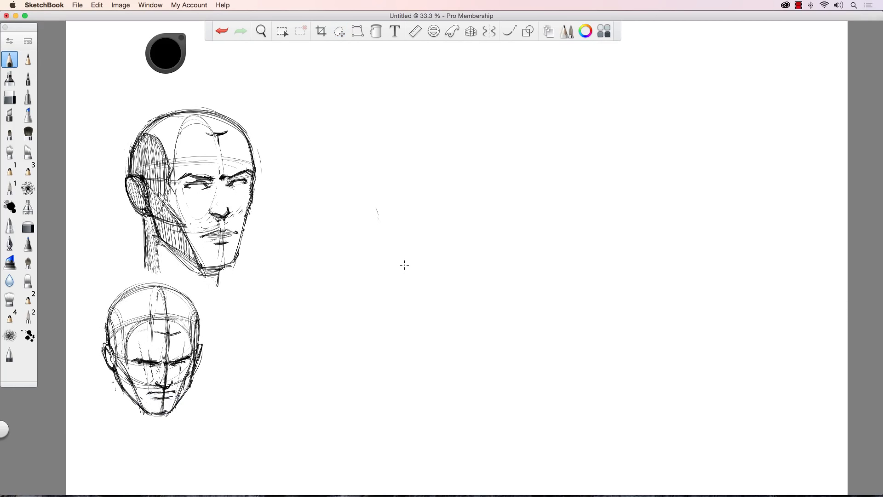
mouse_move(405, 265)
left_mouse_down()
mouse_move(495, 229)
mouse_move(392, 275)
mouse_move(487, 345)
mouse_move(491, 225)
mouse_move(393, 290)
mouse_move(424, 231)
mouse_move(499, 286)
mouse_move(508, 325)
left_mouse_up()
left_click_drag(423, 231, 486, 349)
mouse_move(493, 271)
left_mouse_down()
mouse_move(478, 335)
mouse_move(485, 269)
mouse_move(434, 237)
mouse_move(430, 267)
left_mouse_up()
mouse_move(425, 236)
left_mouse_down()
mouse_move(435, 272)
mouse_move(506, 319)
left_mouse_up()
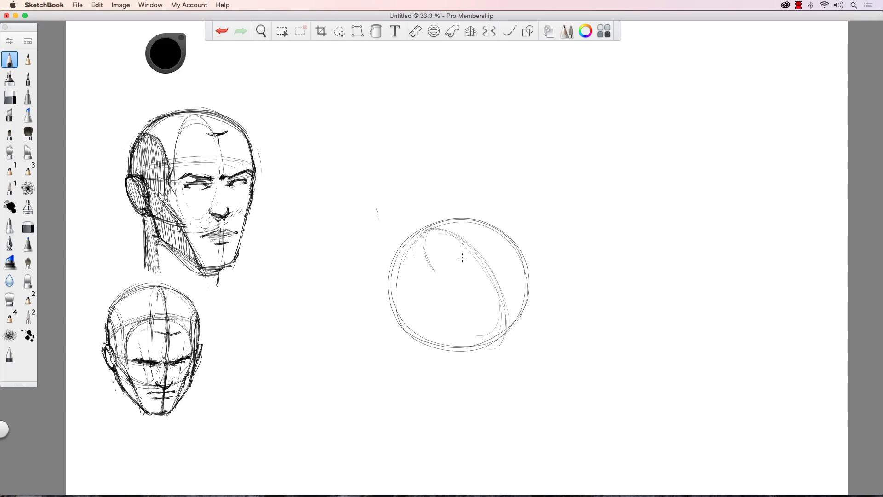
left_click_drag(454, 236, 502, 329)
mouse_move(488, 266)
left_mouse_down()
mouse_move(507, 338)
mouse_move(479, 322)
mouse_move(507, 334)
left_mouse_up()
left_click_drag(507, 320, 487, 276)
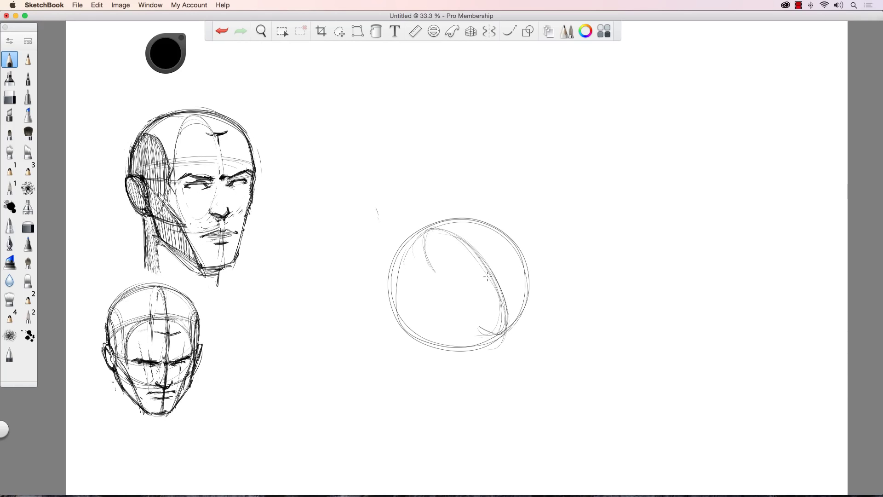
mouse_move(421, 230)
left_mouse_down()
mouse_move(432, 257)
mouse_move(493, 284)
left_mouse_up()
- Draw the curved brow line diagonally across the new circle, crossing the centre line
left_click_drag(501, 243, 432, 281)
mouse_move(473, 250)
left_mouse_down()
mouse_move(451, 263)
mouse_move(413, 307)
mouse_move(489, 248)
mouse_move(465, 257)
mouse_move(507, 242)
left_mouse_up()
mouse_move(464, 257)
left_mouse_down()
mouse_move(514, 249)
mouse_move(452, 269)
mouse_move(476, 252)
mouse_move(407, 315)
left_mouse_up()
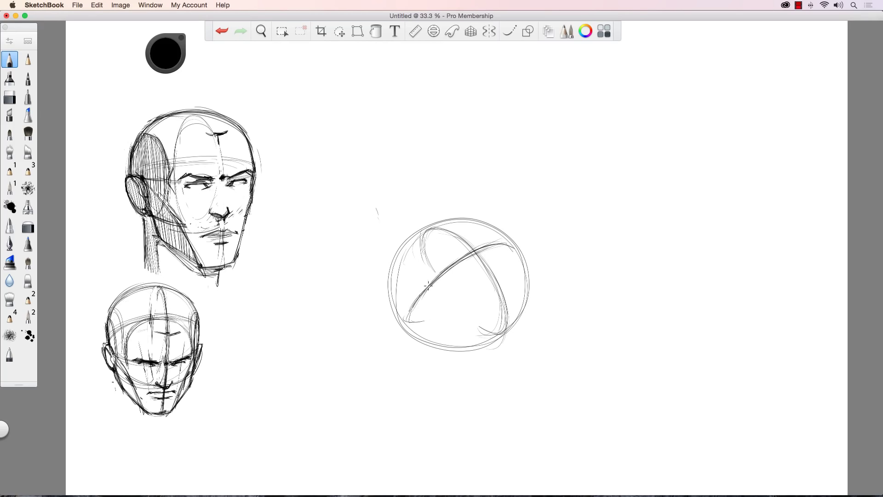
mouse_move(427, 286)
left_mouse_down()
mouse_move(469, 254)
mouse_move(499, 242)
left_mouse_up()
- Mark the key points along the brow line and draw a side-plane ellipse with a dividing cross at its near end
mouse_move(453, 264)
left_mouse_down()
mouse_move(421, 292)
mouse_move(416, 308)
mouse_move(432, 315)
left_mouse_up()
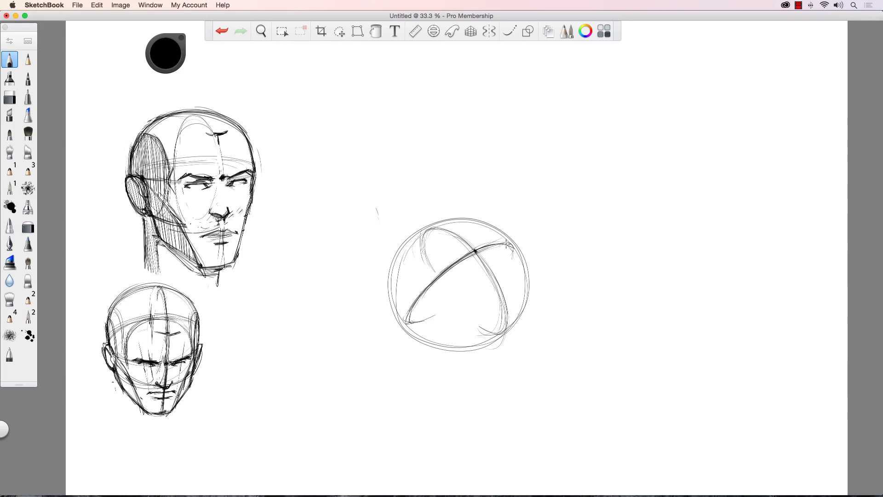
left_click_drag(503, 247, 508, 238)
mouse_move(396, 309)
left_mouse_down()
mouse_move(417, 287)
mouse_move(389, 291)
mouse_move(437, 339)
mouse_move(430, 299)
mouse_move(390, 289)
mouse_move(412, 333)
mouse_move(444, 331)
mouse_move(394, 290)
mouse_move(407, 311)
left_mouse_up()
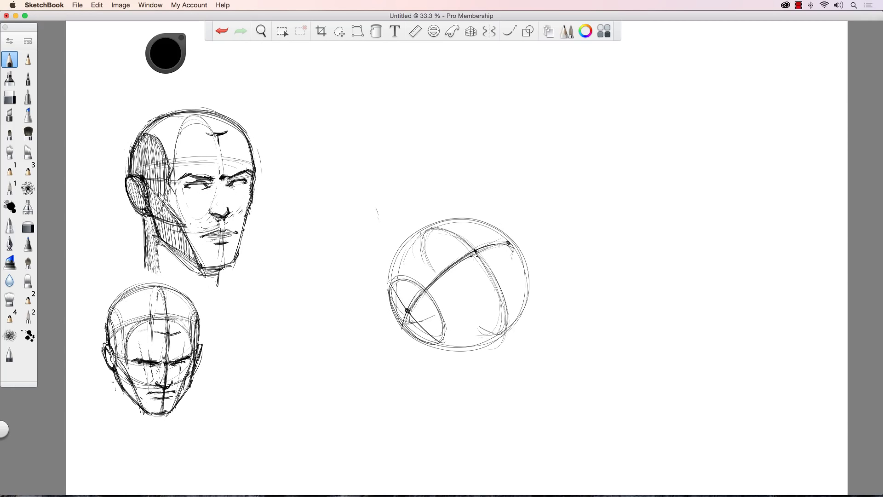
mouse_move(475, 255)
left_mouse_down()
mouse_move(520, 313)
mouse_move(486, 237)
mouse_move(500, 276)
left_mouse_up()
key("super+z")
left_click_drag(511, 303, 520, 312)
mouse_move(492, 282)
left_mouse_down()
mouse_move(500, 279)
mouse_move(543, 338)
left_mouse_up()
key("super+z")
key("super+z")
left_click_drag(476, 252, 567, 373)
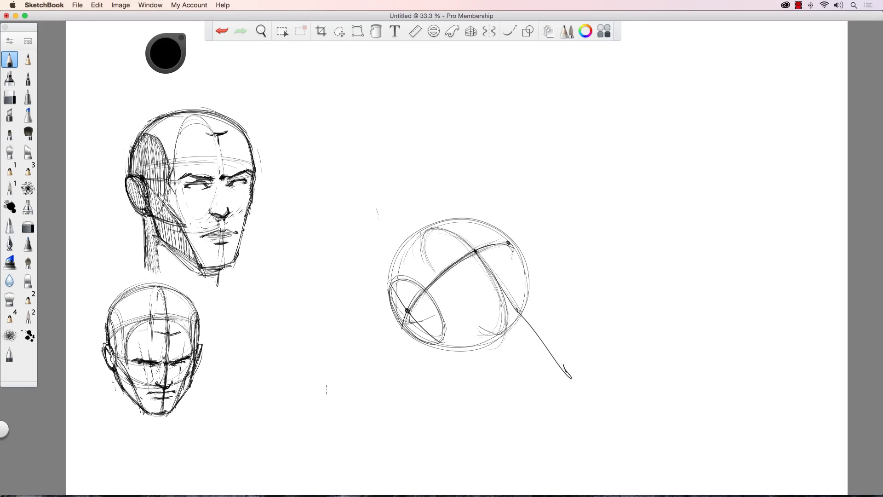
key("super+z")
- Extend the facial centre line from the brow to the chin with division marks, and draw the jawline below
left_click_drag(483, 261, 520, 314)
left_click_drag(500, 277, 494, 279)
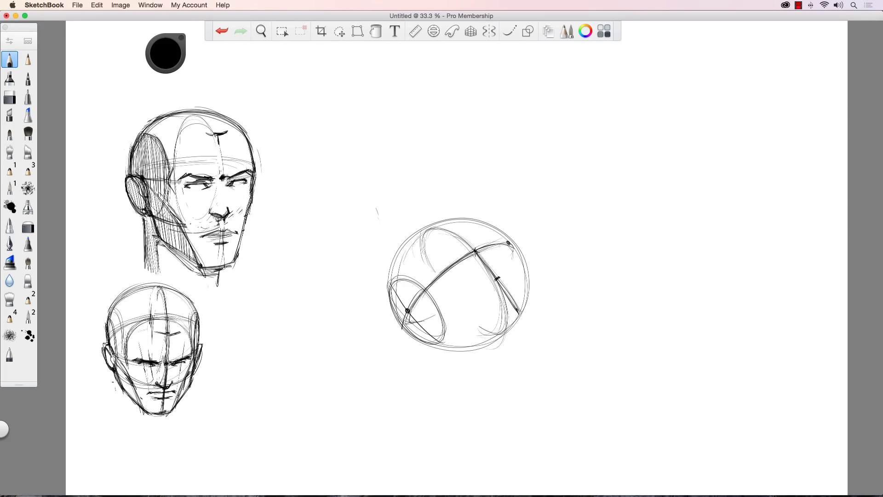
left_click_drag(520, 313, 540, 342)
mouse_move(408, 311)
left_mouse_down()
mouse_move(439, 347)
mouse_move(419, 330)
left_mouse_up()
mouse_move(458, 358)
left_mouse_down()
mouse_move(443, 348)
mouse_move(463, 358)
mouse_move(469, 345)
mouse_move(461, 359)
mouse_move(478, 357)
mouse_move(518, 344)
mouse_move(469, 358)
mouse_move(510, 350)
mouse_move(542, 321)
left_mouse_up()
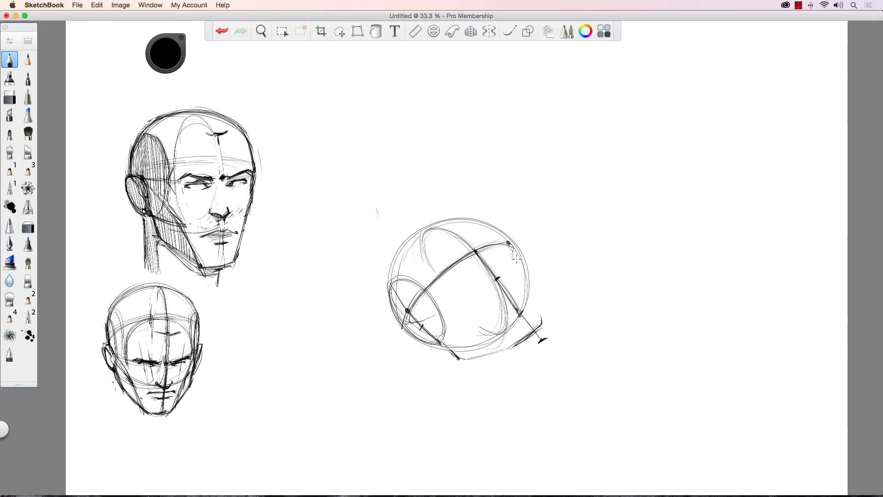
- Draw the far side of the face, darken the cranium outline and add the ear below the side plane
mouse_move(529, 279)
left_mouse_down()
mouse_move(542, 321)
mouse_move(515, 249)
mouse_move(473, 220)
mouse_move(506, 237)
mouse_move(541, 323)
mouse_move(510, 347)
mouse_move(459, 360)
mouse_move(444, 344)
mouse_move(460, 358)
mouse_move(481, 349)
mouse_move(399, 325)
mouse_move(437, 353)
left_mouse_up()
mouse_move(391, 333)
left_mouse_down()
mouse_move(404, 315)
mouse_move(385, 277)
mouse_move(387, 255)
mouse_move(454, 215)
mouse_move(499, 232)
left_mouse_up()
left_click_drag(390, 256, 387, 300)
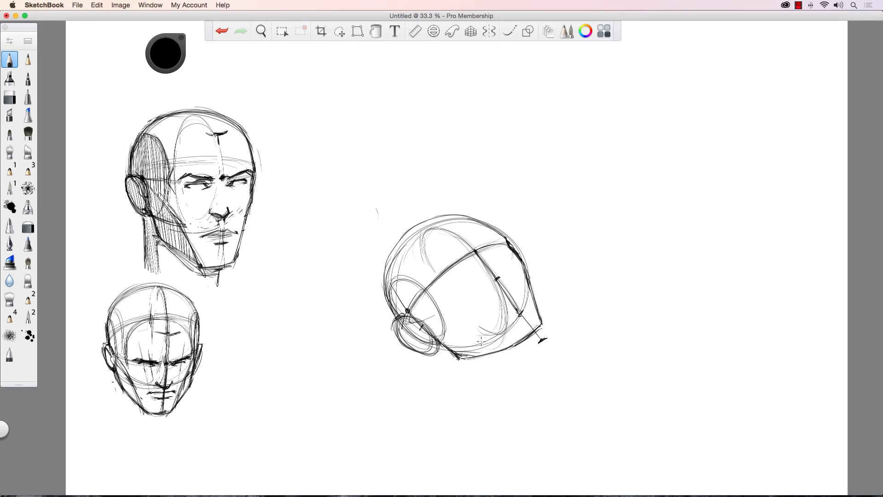
- Darken the underside of the tilted head's jaw and draw the front neck line descending from just behind the chin
mouse_move(479, 354)
left_mouse_down()
mouse_move(458, 353)
mouse_move(523, 336)
mouse_move(517, 353)
mouse_move(470, 359)
mouse_move(511, 354)
mouse_move(540, 324)
mouse_move(521, 351)
mouse_move(467, 360)
left_mouse_up()
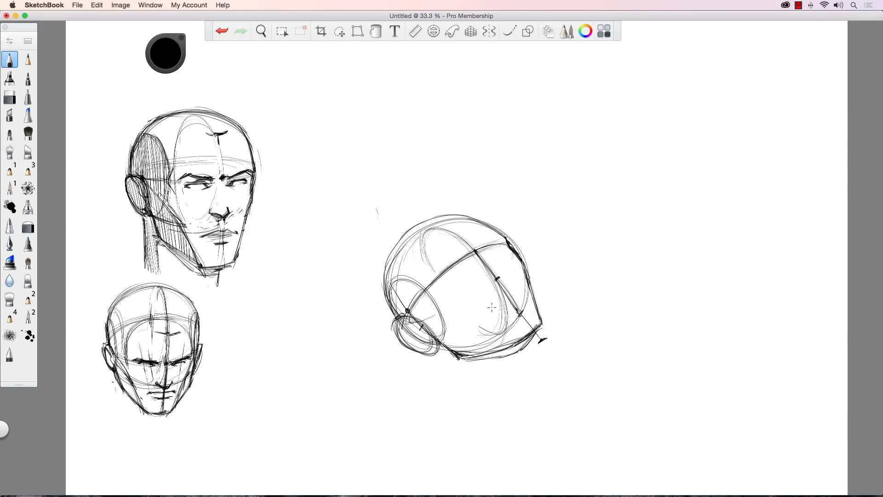
left_click_drag(530, 341, 532, 403)
left_click_drag(507, 355, 527, 394)
key("super+z")
left_click_drag(529, 344, 544, 371)
left_click_drag(535, 332, 543, 327)
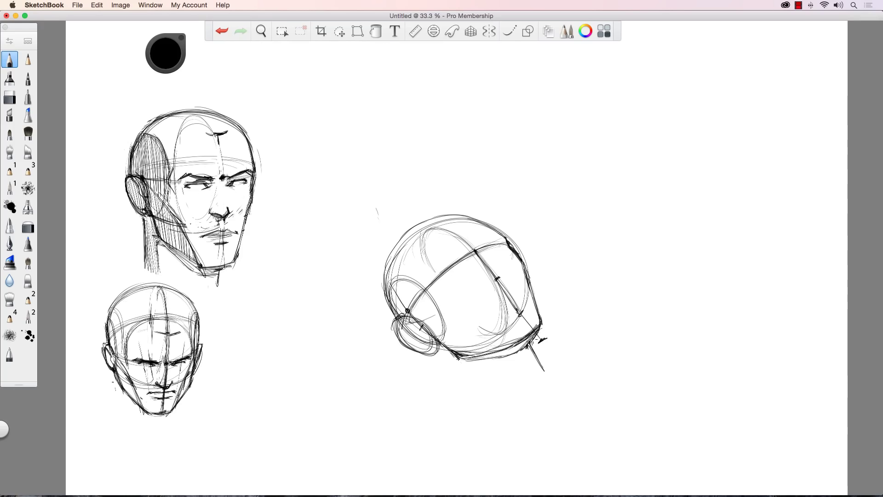
left_click_drag(528, 341, 545, 372)
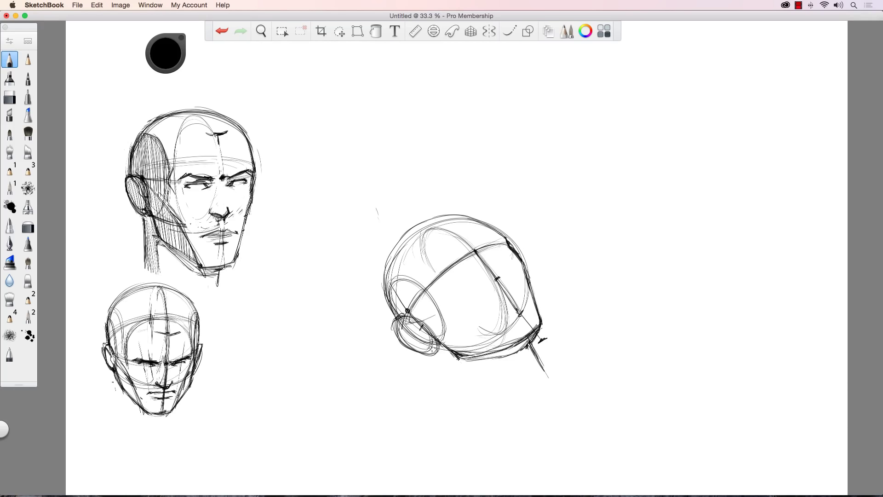
- Draw the back neck line below the ear and add short muscle strokes along the neck and under the jaw
left_click_drag(435, 357, 447, 372)
left_click_drag(537, 368, 533, 346)
mouse_move(436, 349)
left_mouse_down()
mouse_move(442, 380)
mouse_move(443, 372)
mouse_move(471, 388)
mouse_move(443, 371)
mouse_move(442, 378)
left_mouse_up()
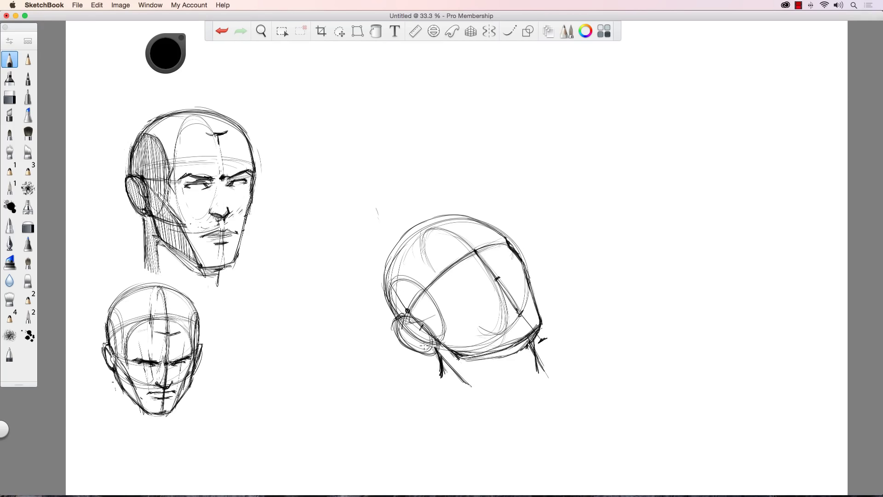
mouse_move(485, 357)
left_mouse_down()
mouse_move(504, 385)
mouse_move(516, 365)
mouse_move(529, 373)
mouse_move(529, 353)
mouse_move(527, 378)
mouse_move(530, 347)
left_mouse_up()
left_click_drag(535, 382, 545, 369)
left_click_drag(479, 392, 451, 373)
- Mark both eyebrows and the hairline on the tilted head and block in a wedge-shaped nose from the brow
left_click_drag(461, 254, 436, 271)
mouse_move(501, 239)
left_mouse_down()
mouse_move(481, 245)
mouse_move(429, 230)
mouse_move(450, 224)
mouse_move(427, 235)
mouse_move(431, 222)
mouse_move(457, 215)
mouse_move(435, 219)
left_mouse_up()
mouse_move(436, 217)
left_mouse_down()
mouse_move(471, 202)
mouse_move(480, 217)
mouse_move(425, 213)
mouse_move(406, 248)
left_mouse_up()
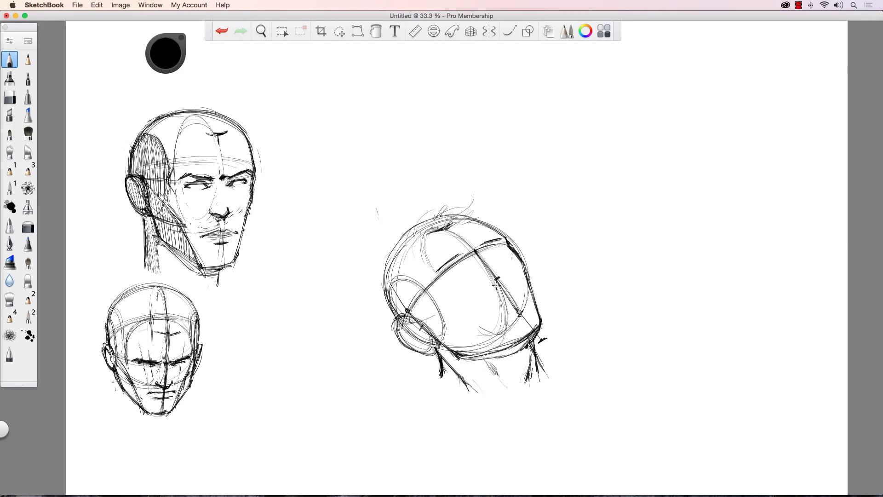
mouse_move(490, 278)
left_mouse_down()
mouse_move(488, 285)
mouse_move(504, 269)
mouse_move(487, 285)
left_mouse_up()
mouse_move(478, 251)
left_mouse_down()
mouse_move(506, 271)
mouse_move(488, 283)
left_mouse_up()
- Sketch a front-view example nose from a central ball, nostril wings and bridge lines in the empty space beside the tilted head
mouse_move(304, 388)
left_mouse_down()
mouse_move(322, 402)
mouse_move(297, 391)
mouse_move(299, 398)
mouse_move(286, 398)
mouse_move(340, 398)
mouse_move(278, 395)
mouse_move(281, 379)
mouse_move(277, 391)
left_mouse_up()
mouse_move(346, 391)
left_mouse_down()
mouse_move(339, 397)
mouse_move(343, 380)
mouse_move(348, 395)
mouse_move(328, 391)
mouse_move(329, 332)
left_mouse_up()
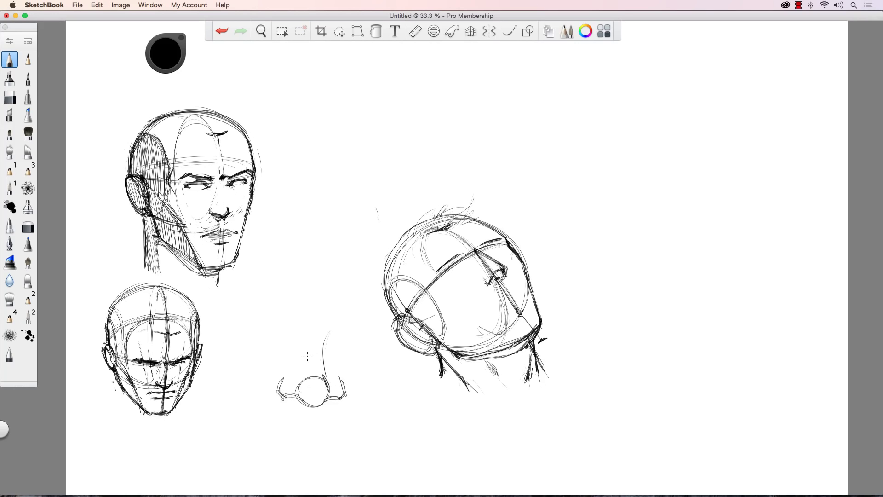
left_click_drag(302, 382, 312, 334)
mouse_move(284, 383)
left_mouse_down()
mouse_move(282, 376)
mouse_move(285, 399)
mouse_move(306, 403)
mouse_move(344, 393)
left_mouse_up()
mouse_move(291, 374)
left_mouse_down()
mouse_move(289, 397)
mouse_move(320, 375)
mouse_move(332, 382)
left_mouse_up()
left_click_drag(324, 346, 322, 380)
mouse_move(306, 357)
left_mouse_down()
mouse_move(299, 377)
mouse_move(303, 367)
left_mouse_up()
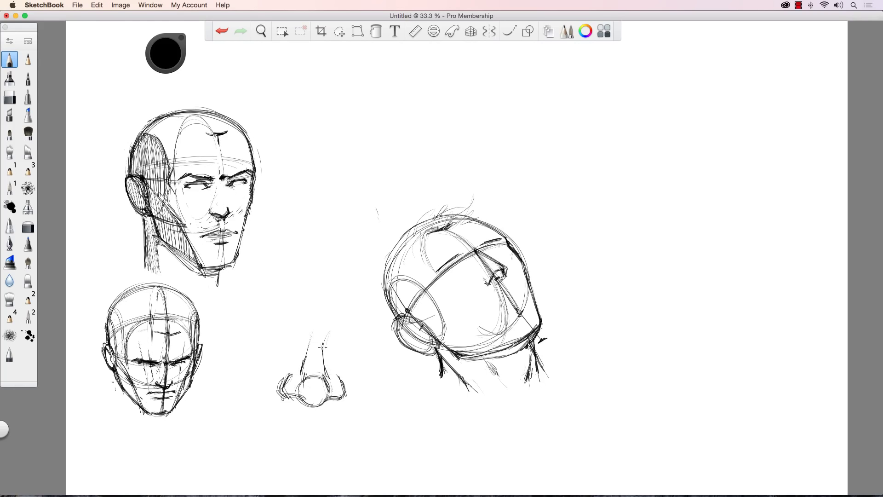
- Undo the last strokes of the example nose and erase the rest of it
key("super+z")
key("super+z")
key("super+z")
key("]")
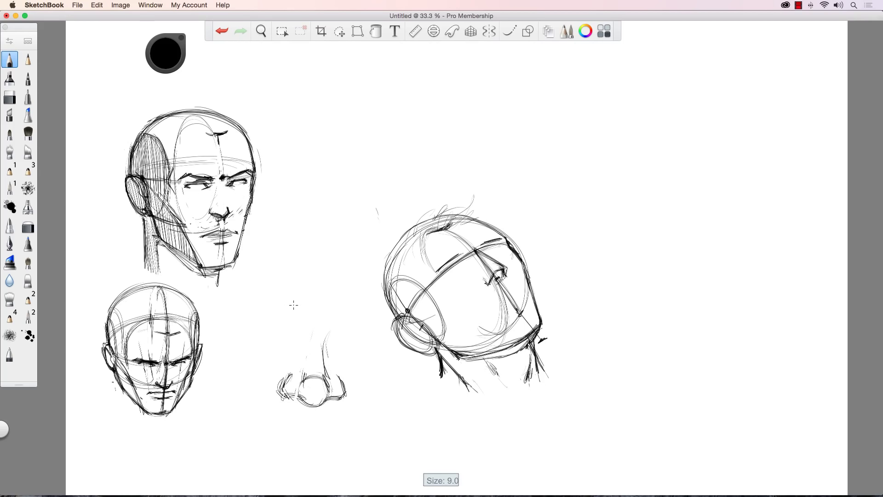
key("e")
mouse_move(305, 361)
left_mouse_down()
mouse_move(323, 389)
mouse_move(346, 394)
left_mouse_up()
key("e")
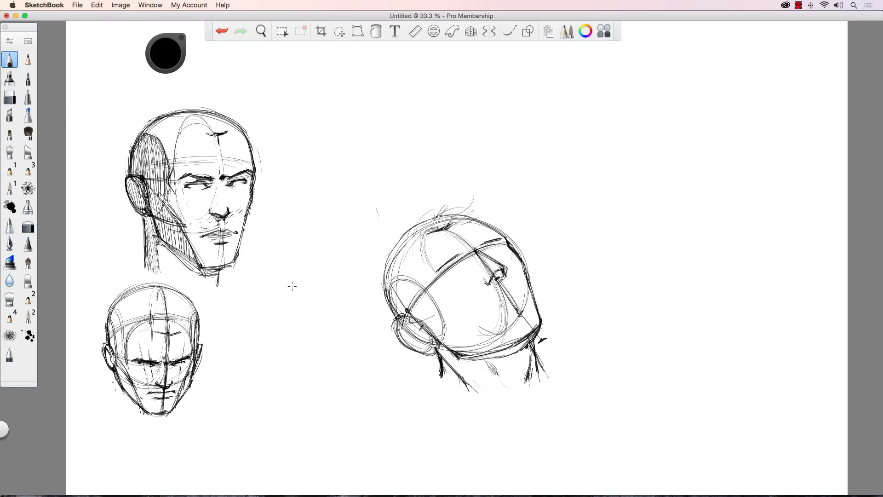
- Erase the rough nose underside, centre line and circle construction inside the tilted face with a reduced eraser size
key("e")
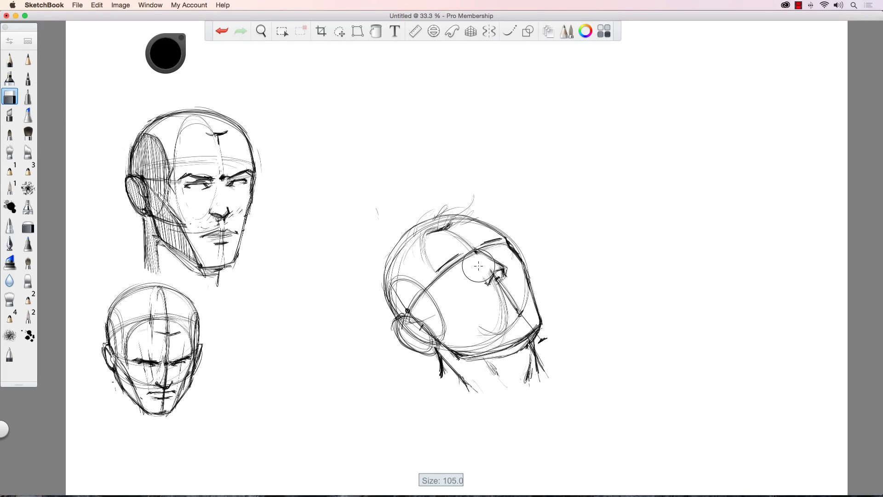
key("bracketleft")
key("bracketleft")
key("bracketleft")
key("bracketleft")
key("bracketleft")
key("bracketleft")
key("bracketleft")
key("bracketleft")
key("bracketleft")
key("bracketleft")
key("bracketleft")
key("bracketleft")
key("bracketleft")
key("bracketleft")
mouse_move(489, 271)
left_mouse_down()
mouse_move(505, 299)
mouse_move(506, 276)
mouse_move(506, 324)
mouse_move(497, 341)
mouse_move(481, 338)
mouse_move(524, 286)
left_mouse_up()
key("bracketleft")
key("bracketleft")
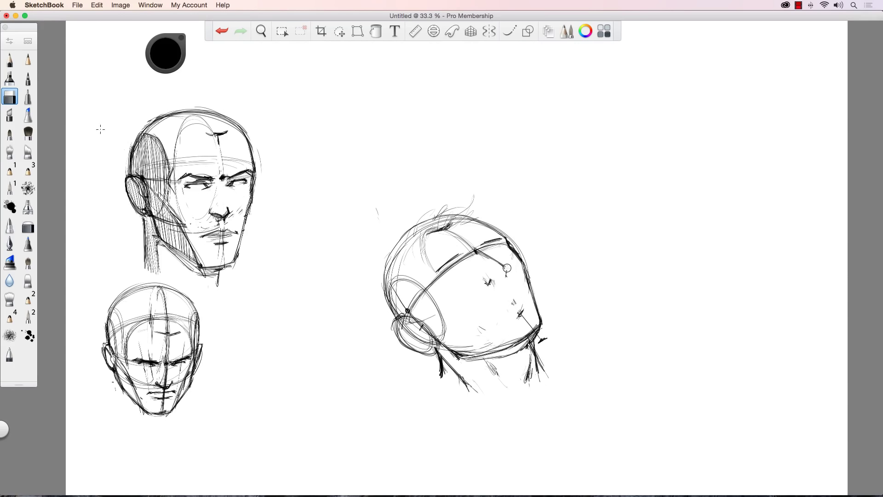
- Redraw the tilted head's nose with the pencil and draw the upper and lower lips below it
left_click(10, 60)
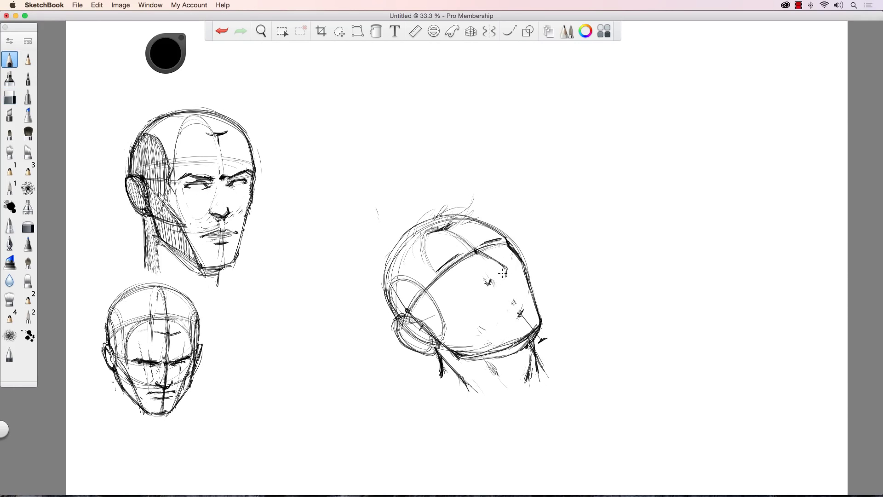
mouse_move(505, 275)
left_mouse_down()
mouse_move(489, 286)
mouse_move(483, 279)
mouse_move(504, 279)
mouse_move(503, 265)
mouse_move(477, 252)
left_mouse_up()
mouse_move(511, 289)
left_mouse_down()
mouse_move(487, 317)
mouse_move(493, 308)
left_mouse_up()
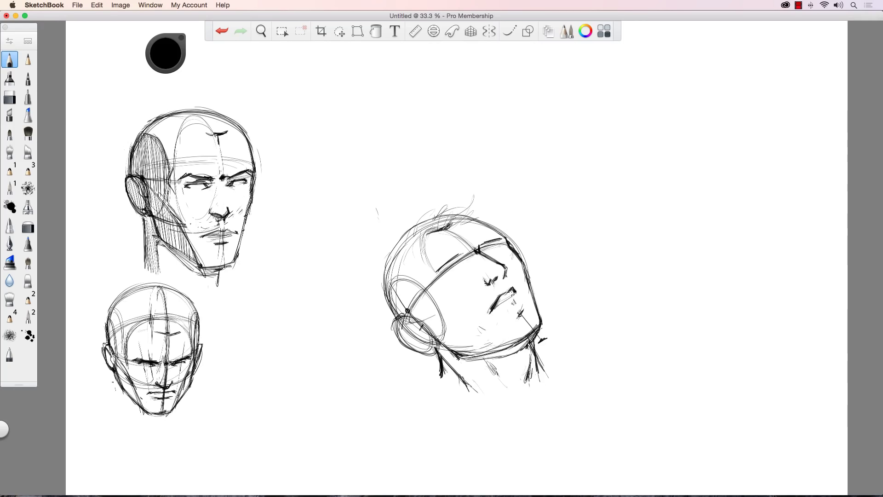
mouse_move(511, 297)
left_mouse_down()
mouse_move(489, 315)
mouse_move(499, 311)
left_mouse_up()
mouse_move(501, 307)
left_mouse_down()
mouse_move(517, 298)
mouse_move(490, 311)
mouse_move(519, 306)
mouse_move(497, 306)
left_mouse_up()
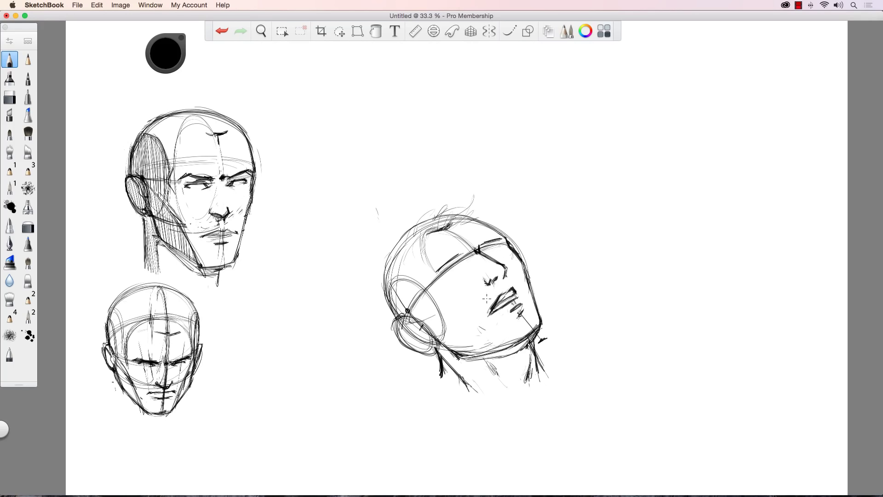
left_click_drag(487, 310, 525, 284)
mouse_move(459, 294)
left_mouse_down()
mouse_move(476, 272)
mouse_move(440, 283)
mouse_move(509, 244)
left_mouse_up()
left_click_drag(411, 273, 489, 228)
key("super+z")
key("super+z")
key("super+z")
key("super+z")
- Refine the nostril area and draw both eyes beneath the brows of the tilted head
left_click_drag(507, 282, 501, 288)
left_click_drag(457, 262, 465, 265)
key("super+z")
mouse_move(453, 266)
left_mouse_down()
mouse_move(465, 264)
mouse_move(442, 279)
mouse_move(497, 246)
mouse_move(491, 254)
mouse_move(521, 265)
mouse_move(531, 300)
left_mouse_up()
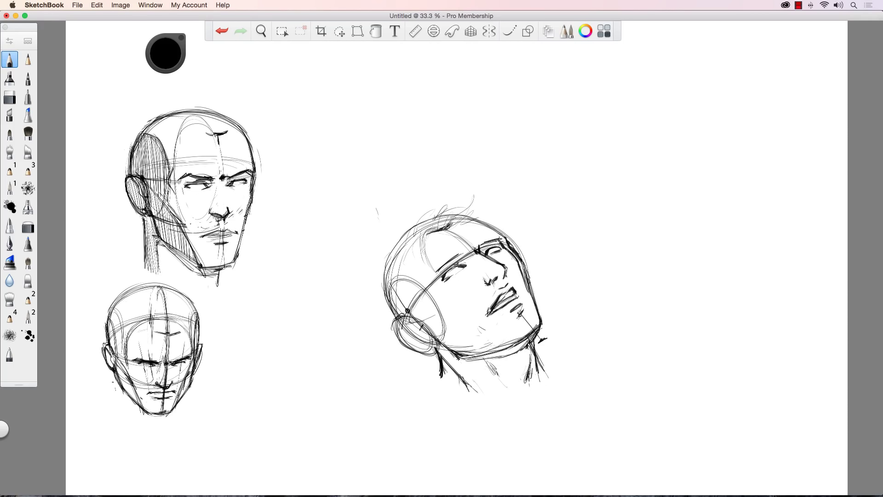
- Redraw the far contour of the tilted face from the forehead past the brow and cheek to the chin
mouse_move(496, 238)
left_mouse_down()
mouse_move(465, 225)
mouse_move(499, 239)
mouse_move(474, 226)
mouse_move(480, 232)
left_mouse_up()
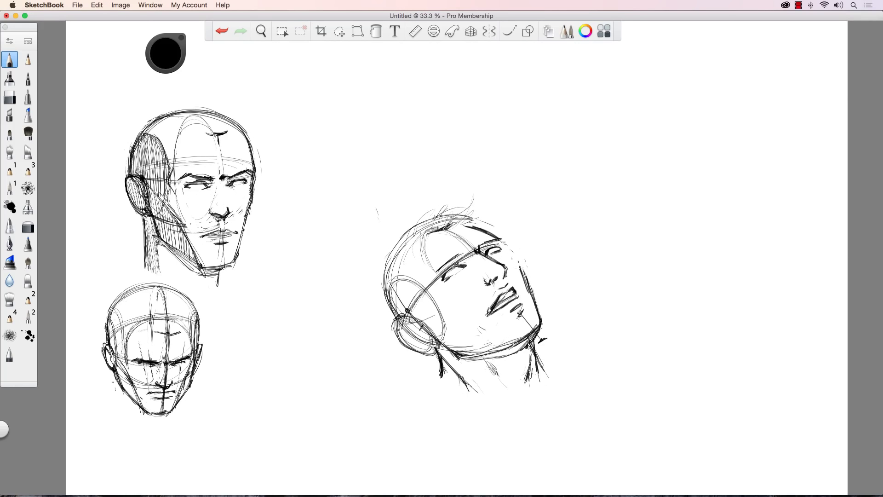
left_click_drag(520, 268, 536, 300)
mouse_move(508, 249)
left_mouse_down()
mouse_move(472, 226)
mouse_move(488, 230)
left_mouse_up()
left_click_drag(498, 240, 539, 327)
mouse_move(497, 239)
left_mouse_down()
mouse_move(502, 247)
mouse_move(475, 227)
left_mouse_up()
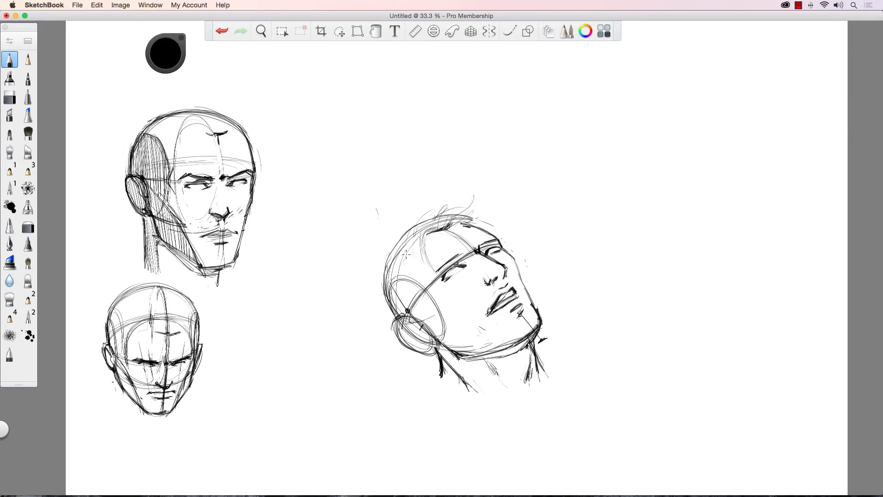
- Sketch loose hair strokes around the front, crown and back of the tilted head, with a small mark by the ear
left_click_drag(417, 302, 425, 319)
mouse_move(401, 230)
left_mouse_down()
mouse_move(391, 259)
mouse_move(430, 204)
mouse_move(414, 223)
left_mouse_up()
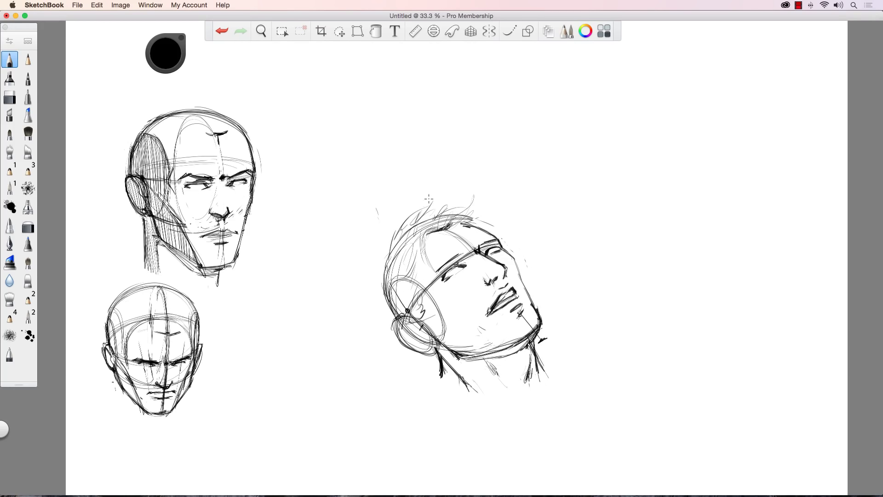
left_click_drag(433, 195, 420, 215)
left_click_drag(432, 208, 474, 200)
mouse_move(481, 199)
left_mouse_down()
mouse_move(490, 210)
mouse_move(486, 224)
mouse_move(501, 228)
left_mouse_up()
left_click_drag(394, 250, 379, 274)
mouse_move(384, 270)
left_mouse_down()
mouse_move(384, 312)
mouse_move(396, 326)
left_mouse_up()
mouse_move(385, 252)
left_mouse_down()
mouse_move(371, 304)
mouse_move(401, 319)
left_mouse_up()
- Draw the sideburn and inner ear details, and reinforce the near eyebrow of the tilted head
left_click_drag(417, 254, 407, 288)
mouse_move(422, 281)
left_mouse_down()
mouse_move(396, 317)
mouse_move(416, 322)
mouse_move(417, 331)
left_mouse_up()
left_click_drag(413, 324, 419, 334)
mouse_move(423, 335)
left_mouse_down()
mouse_move(415, 344)
mouse_move(427, 344)
left_mouse_up()
left_click_drag(442, 280, 462, 264)
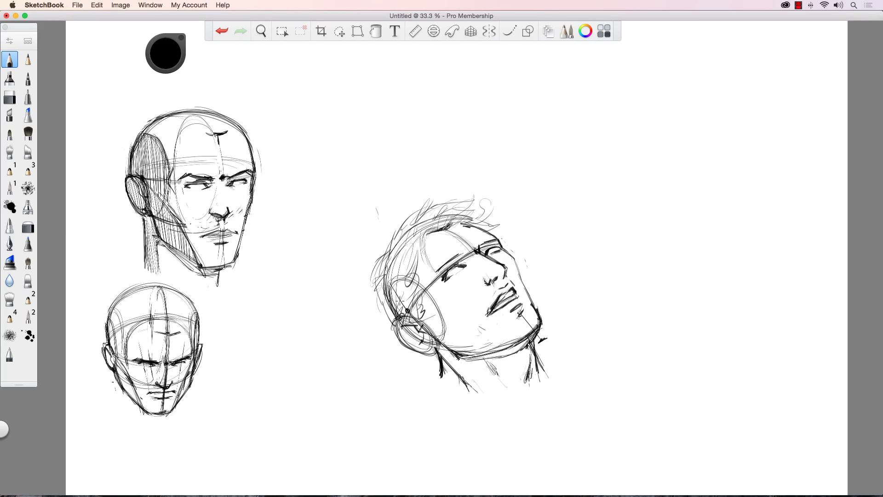
left_click_drag(435, 280, 444, 277)
left_click(340, 31)
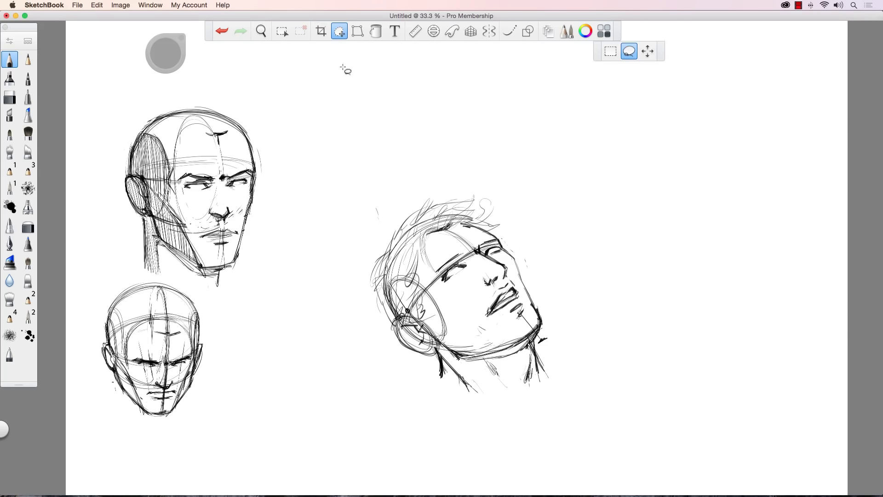
left_click(650, 52)
mouse_move(361, 173)
left_mouse_down()
mouse_move(353, 176)
mouse_move(351, 164)
left_mouse_up()
key("super+z")
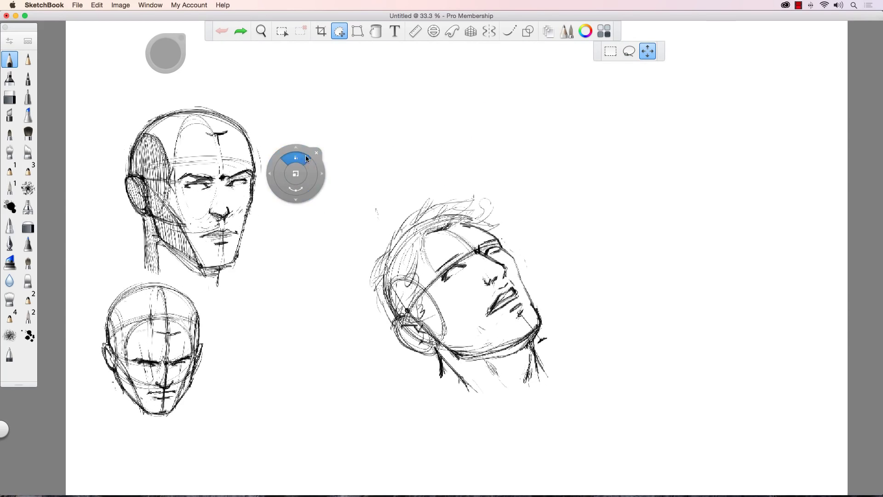
left_click(316, 152)
- Lasso the tilted head, move it to the page's upper right corner and scale it down slightly
left_click(339, 31)
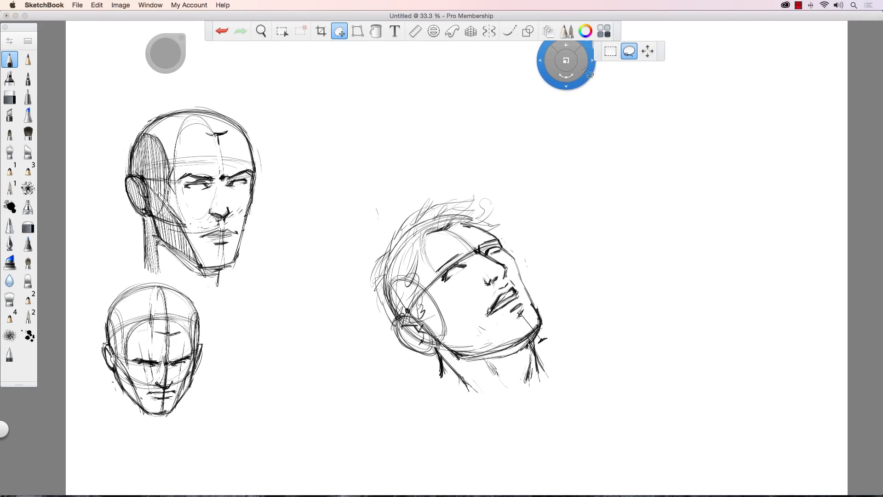
mouse_move(368, 230)
left_mouse_down()
mouse_move(415, 184)
mouse_move(422, 422)
mouse_move(357, 244)
left_mouse_up()
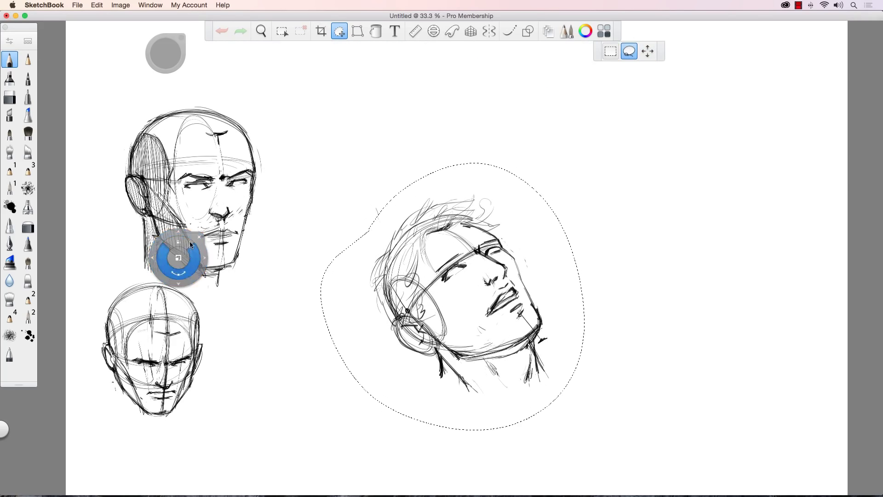
mouse_move(175, 233)
left_mouse_down()
mouse_move(405, 123)
mouse_move(416, 105)
left_mouse_up()
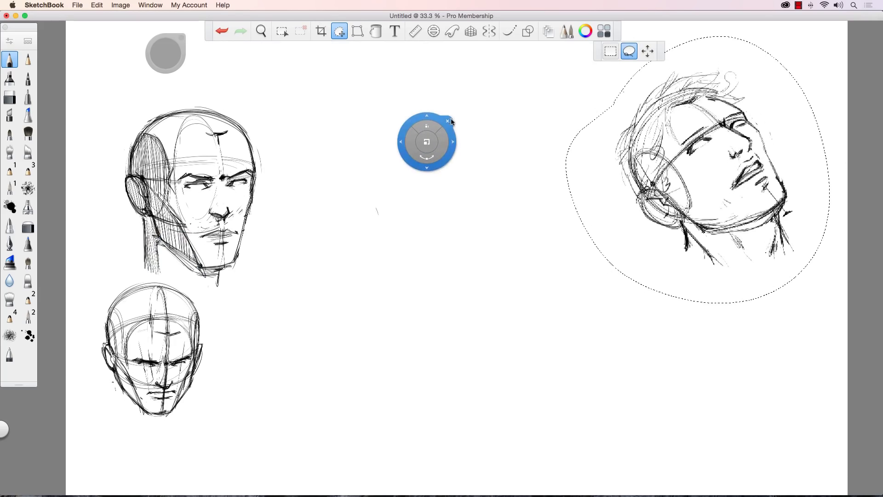
left_click_drag(427, 139, 425, 142)
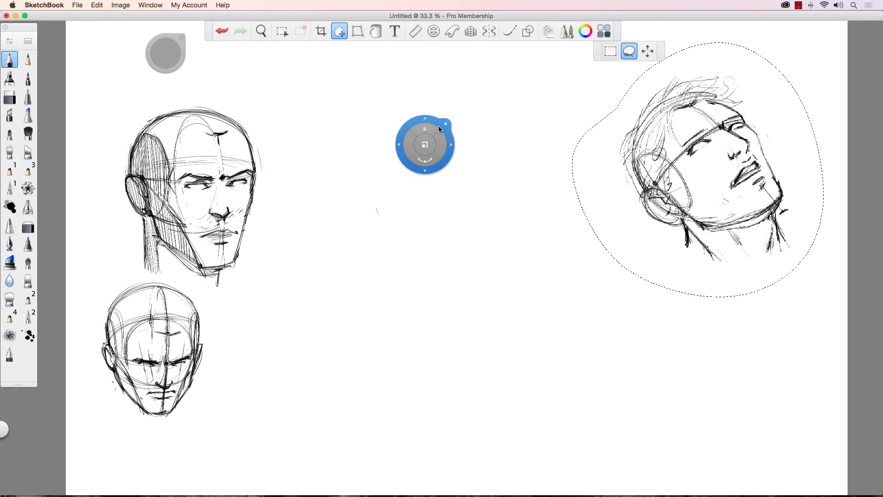
left_click(446, 124)
left_click(446, 124)
- Sketch a new head circle in the middle of the page with the pencil
key("b")
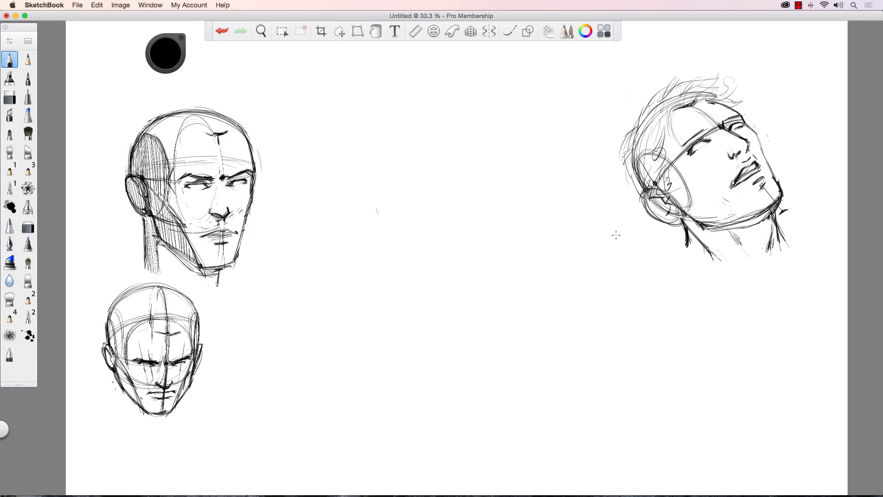
mouse_move(610, 242)
left_mouse_down()
mouse_move(634, 220)
mouse_move(629, 235)
left_mouse_up()
key("super+z")
key("super+z")
mouse_move(402, 218)
left_mouse_down()
mouse_move(530, 247)
mouse_move(454, 198)
mouse_move(387, 258)
mouse_move(448, 343)
mouse_move(536, 286)
mouse_move(421, 194)
left_mouse_up()
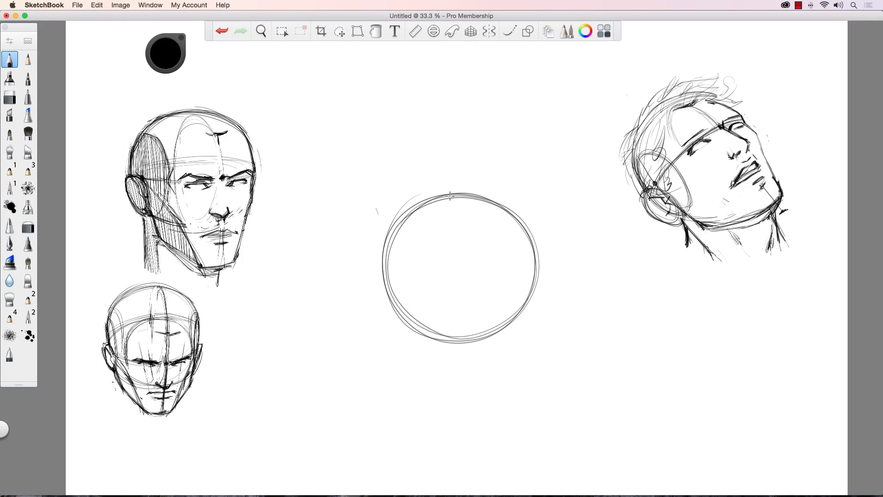
- Draw a vertical ellipse inside the new circle as the wraparound centre line of the head
left_click_drag(448, 199, 425, 275)
mouse_move(432, 227)
left_mouse_down()
mouse_move(429, 299)
mouse_move(451, 333)
left_mouse_up()
left_click_drag(424, 260, 449, 336)
left_click_drag(455, 198, 423, 263)
mouse_move(436, 212)
left_mouse_down()
mouse_move(482, 219)
mouse_move(486, 233)
mouse_move(445, 189)
mouse_move(446, 323)
left_mouse_up()
mouse_move(425, 270)
left_mouse_down()
mouse_move(467, 338)
mouse_move(446, 329)
mouse_move(486, 287)
mouse_move(482, 309)
left_mouse_up()
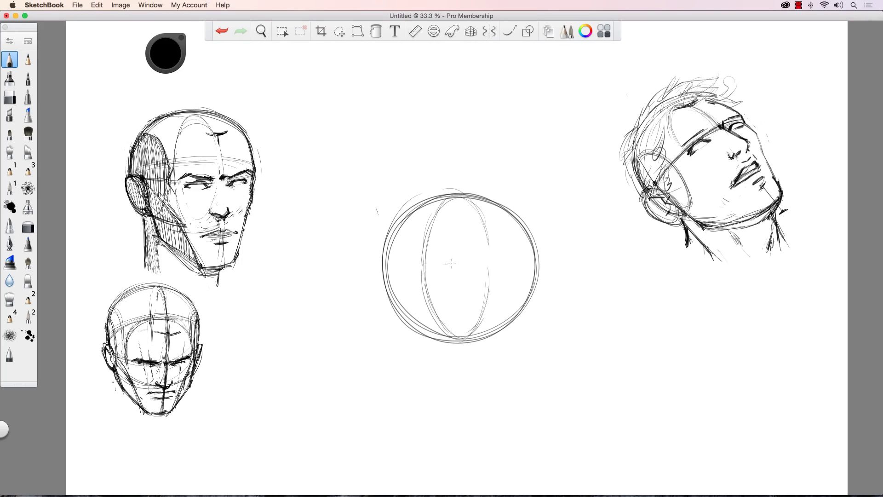
- Draw the horizontal brow ellipse and the side-plane ellipse on the new sphere, and mark the key points along the brow line
mouse_move(393, 271)
left_mouse_down()
mouse_move(488, 279)
mouse_move(468, 282)
mouse_move(527, 267)
mouse_move(413, 282)
mouse_move(393, 274)
mouse_move(445, 288)
mouse_move(387, 268)
mouse_move(400, 259)
mouse_move(383, 267)
mouse_move(432, 255)
mouse_move(528, 255)
mouse_move(498, 254)
mouse_move(522, 260)
mouse_move(488, 281)
mouse_move(511, 275)
mouse_move(382, 269)
mouse_move(403, 276)
mouse_move(400, 267)
mouse_move(434, 255)
mouse_move(479, 251)
mouse_move(530, 260)
mouse_move(483, 279)
left_mouse_up()
left_click_drag(423, 286, 425, 283)
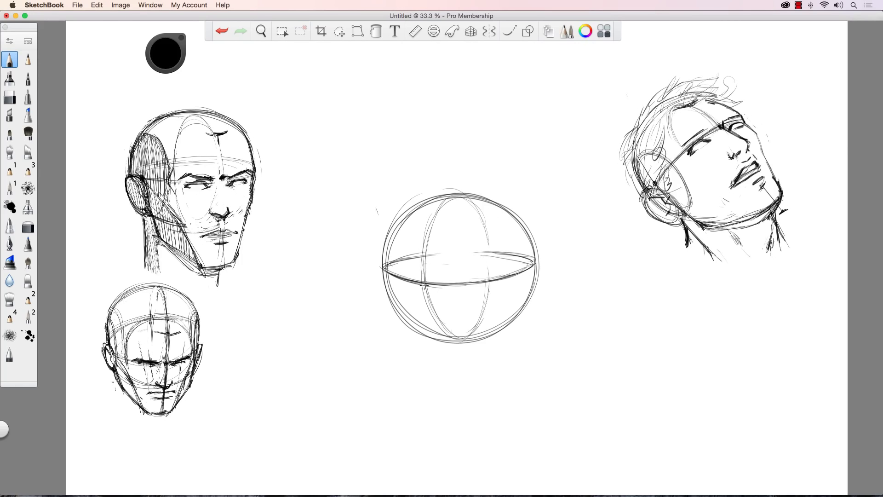
mouse_move(502, 231)
left_mouse_down()
mouse_move(524, 286)
mouse_move(514, 231)
mouse_move(529, 258)
mouse_move(525, 233)
mouse_move(492, 244)
mouse_move(529, 290)
mouse_move(492, 249)
mouse_move(519, 228)
mouse_move(529, 306)
mouse_move(517, 308)
mouse_move(516, 265)
left_mouse_up()
left_click(519, 274)
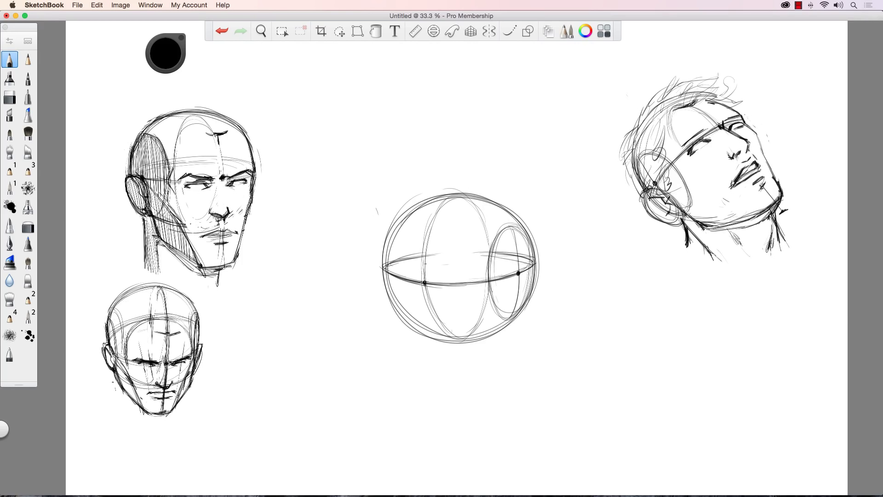
left_click(383, 269)
- Draw the centre line and far face edge down to the chin, and add the near jawline and ear
left_click_drag(382, 273, 441, 382)
mouse_move(424, 283)
left_mouse_down()
mouse_move(430, 333)
mouse_move(422, 331)
mouse_move(439, 375)
left_mouse_up()
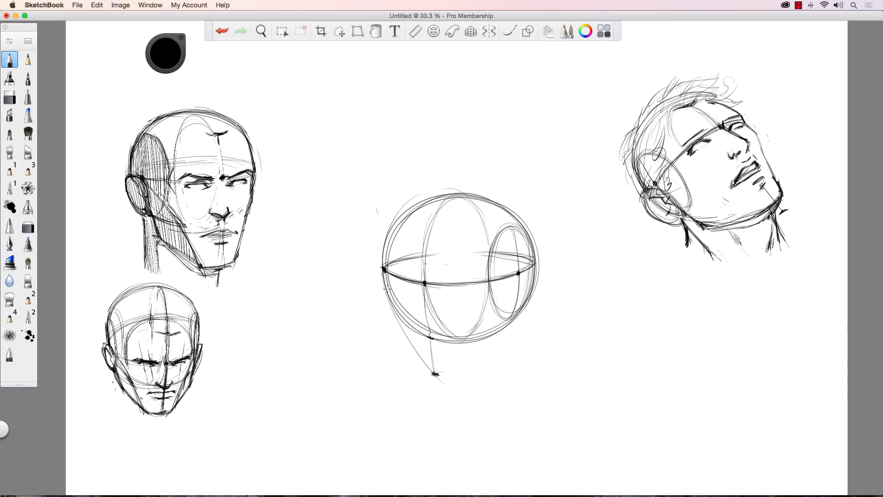
mouse_move(385, 284)
left_mouse_down()
mouse_move(429, 369)
mouse_move(419, 357)
mouse_move(445, 373)
mouse_move(428, 370)
mouse_move(454, 372)
left_mouse_up()
mouse_move(518, 281)
left_mouse_down()
mouse_move(511, 315)
mouse_move(460, 371)
left_mouse_up()
mouse_move(506, 335)
left_mouse_down()
mouse_move(450, 375)
mouse_move(501, 342)
left_mouse_up()
mouse_move(515, 312)
left_mouse_down()
mouse_move(501, 341)
mouse_move(537, 284)
mouse_move(520, 314)
mouse_move(535, 271)
mouse_move(536, 298)
mouse_move(512, 316)
left_mouse_up()
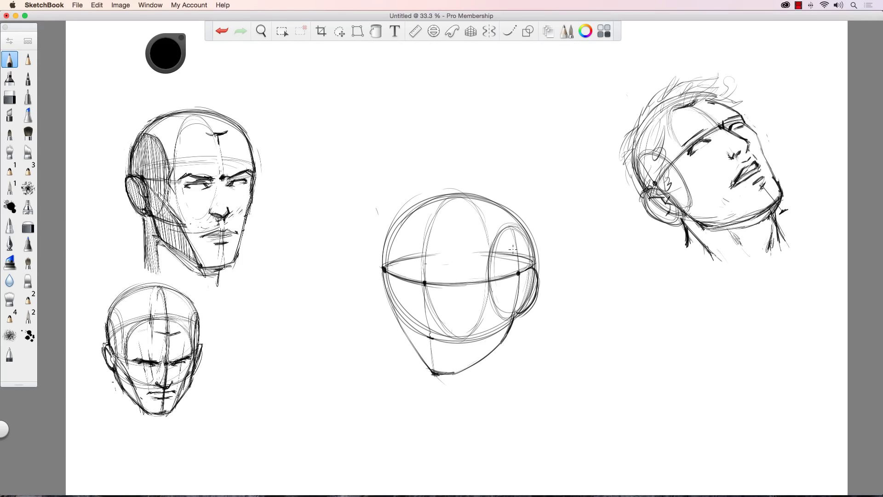
- Darken the facial centre line and far cheek, and draw the front-plane edge from the near brow point to the chin
left_click_drag(424, 282, 431, 365)
left_click_drag(427, 314, 437, 373)
left_click_drag(393, 306, 426, 369)
left_click_drag(518, 274, 495, 304)
left_click_drag(517, 275, 494, 304)
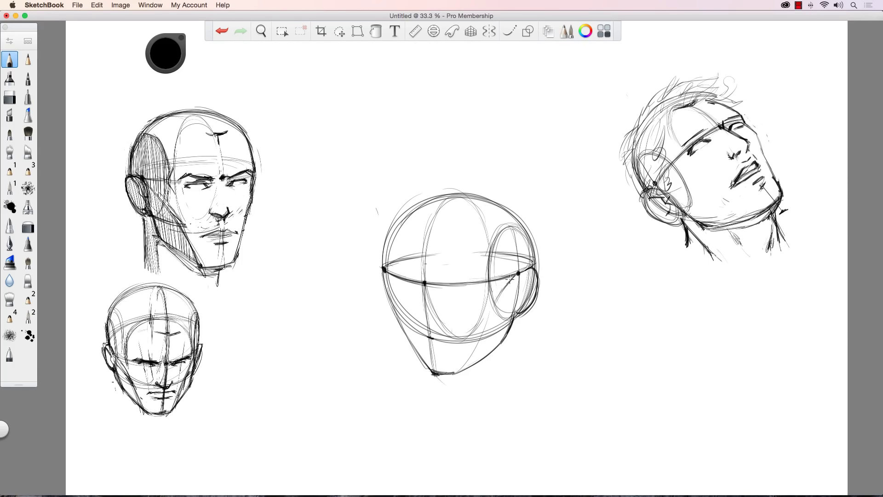
left_click_drag(518, 275, 456, 378)
left_click_drag(489, 322, 455, 377)
left_click_drag(490, 283, 484, 321)
key("super+z")
left_click_drag(383, 249, 396, 314)
key("super+z")
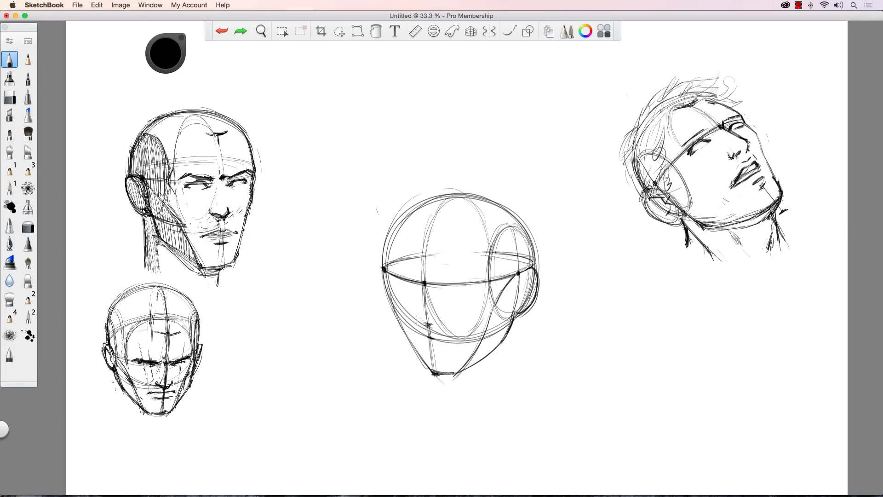
- Mark the nose, lips and chin crease along the facial centre line of the middle head
mouse_move(419, 320)
left_mouse_down()
mouse_move(426, 336)
mouse_move(458, 342)
mouse_move(420, 336)
mouse_move(455, 340)
mouse_move(440, 349)
mouse_move(425, 345)
mouse_move(457, 341)
mouse_move(416, 337)
left_mouse_up()
left_click_drag(416, 278, 424, 285)
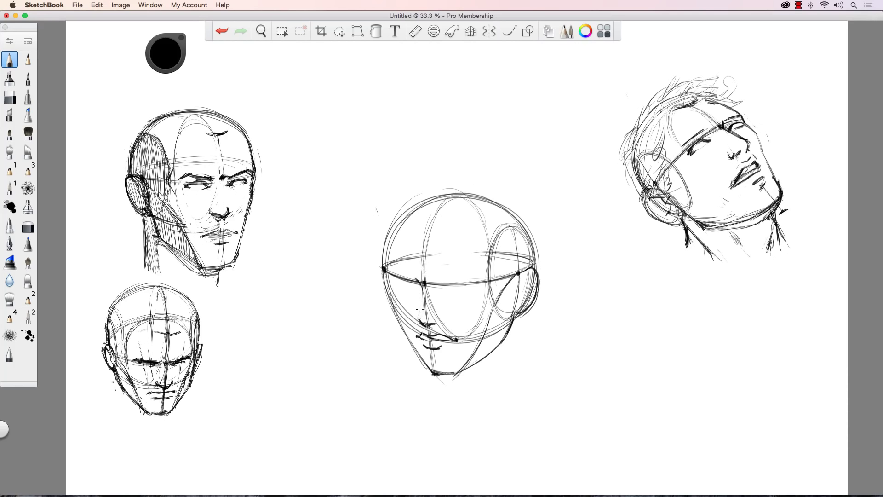
left_click_drag(419, 311, 417, 318)
left_click_drag(443, 292, 454, 285)
key("super+z")
mouse_move(441, 296)
left_mouse_down()
mouse_move(466, 282)
mouse_move(451, 286)
left_mouse_up()
mouse_move(462, 286)
left_mouse_down()
mouse_move(448, 295)
mouse_move(444, 297)
left_mouse_up()
key("super+z")
key("super+z")
key("super+z")
key("super+z")
key("super+z")
key("super+z")
key("super+z")
key("super+z")
key("super+z")
key("super+z")
key("super+z")
key("super+z")
key("super+z")
- Draw angular outlines for both eyes under the brow line of the middle head
mouse_move(444, 295)
left_mouse_down()
mouse_move(483, 282)
mouse_move(474, 298)
mouse_move(449, 298)
mouse_move(408, 294)
mouse_move(416, 284)
mouse_move(422, 294)
mouse_move(414, 278)
mouse_move(397, 282)
mouse_move(421, 295)
mouse_move(420, 286)
mouse_move(465, 296)
mouse_move(479, 287)
left_mouse_up()
left_click_drag(402, 288, 424, 292)
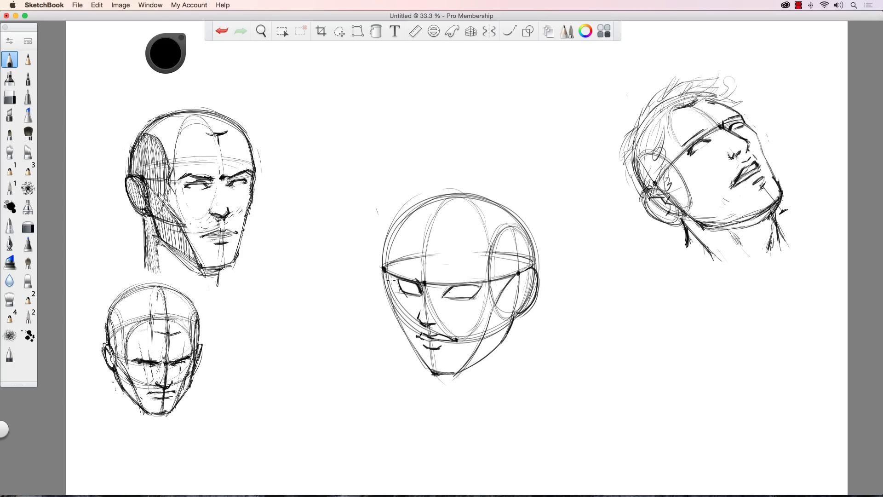
- Darken the far side of the face from forehead to chin, and erase the sphere outline outside it
mouse_move(391, 274)
left_mouse_down()
mouse_move(396, 317)
mouse_move(434, 373)
left_mouse_up()
left_click_drag(390, 295, 396, 313)
mouse_move(388, 284)
left_mouse_down()
mouse_move(392, 261)
mouse_move(392, 286)
left_mouse_up()
left_click_drag(393, 251, 392, 279)
left_click_drag(399, 234, 392, 265)
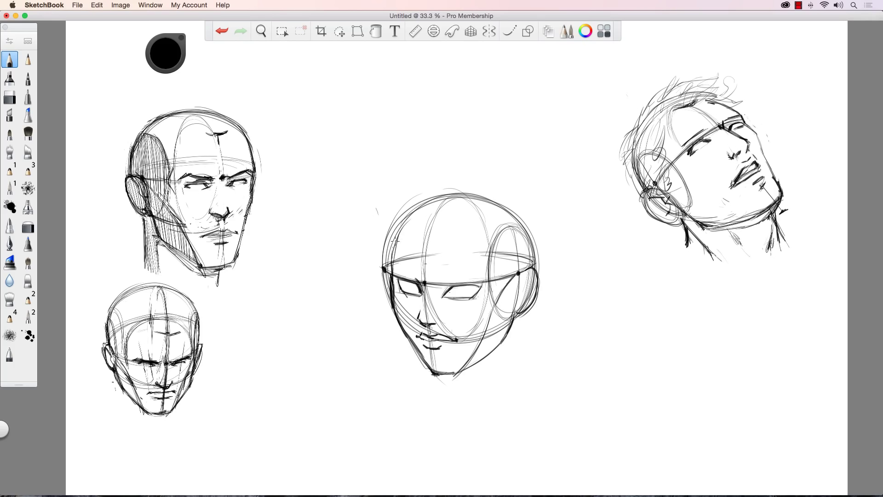
mouse_move(391, 224)
left_mouse_down()
mouse_move(387, 250)
mouse_move(393, 209)
mouse_move(399, 217)
mouse_move(383, 241)
mouse_move(389, 304)
left_mouse_up()
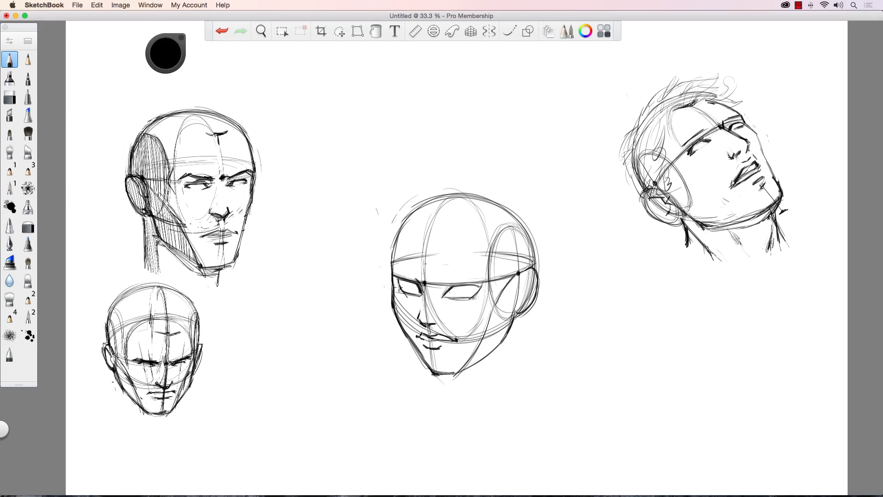
- Fade the face and construction lines of the middle head with a large soft eraser
key("space")
left_click_drag(442, 253, 449, 236)
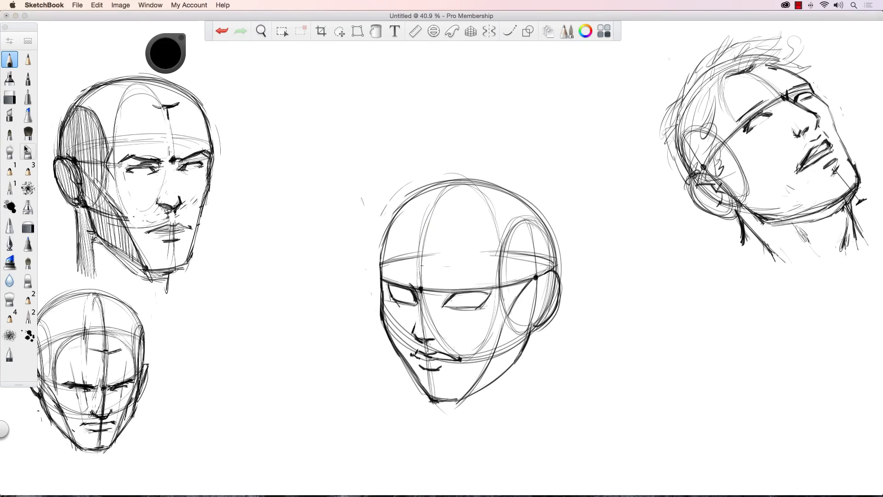
left_click(28, 225)
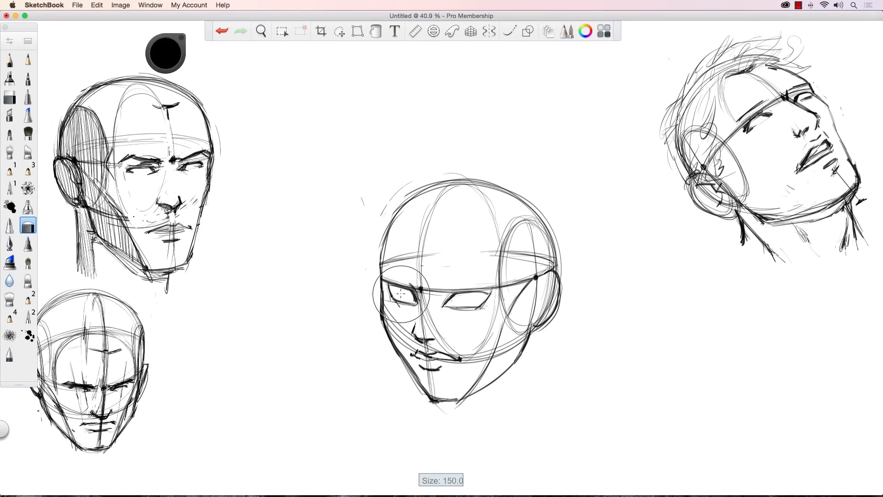
mouse_move(401, 293)
left_mouse_down()
mouse_move(407, 276)
mouse_move(479, 315)
mouse_move(443, 295)
mouse_move(394, 292)
mouse_move(406, 279)
mouse_move(500, 286)
left_mouse_up()
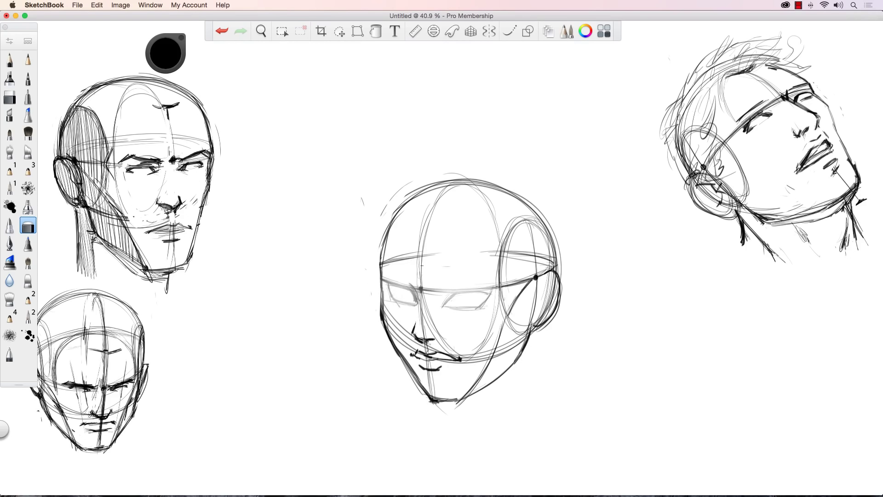
mouse_move(432, 287)
left_mouse_down()
mouse_move(418, 294)
mouse_move(420, 306)
mouse_move(390, 303)
mouse_move(381, 336)
mouse_move(389, 295)
mouse_move(501, 313)
mouse_move(487, 368)
mouse_move(495, 286)
mouse_move(428, 258)
mouse_move(391, 262)
mouse_move(449, 263)
left_mouse_up()
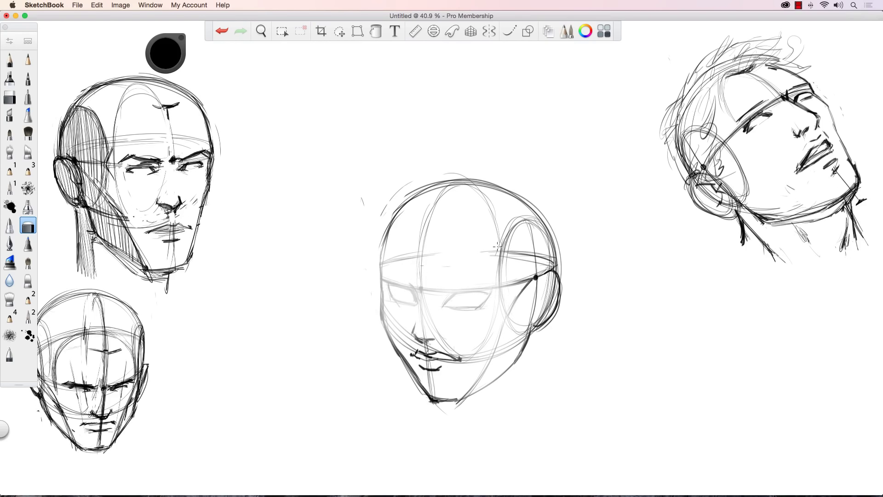
mouse_move(497, 246)
left_mouse_down()
mouse_move(533, 306)
mouse_move(517, 333)
mouse_move(452, 379)
mouse_move(446, 360)
mouse_move(420, 366)
mouse_move(394, 342)
mouse_move(423, 385)
mouse_move(411, 342)
mouse_move(382, 297)
mouse_move(443, 340)
mouse_move(444, 393)
mouse_move(422, 377)
left_mouse_up()
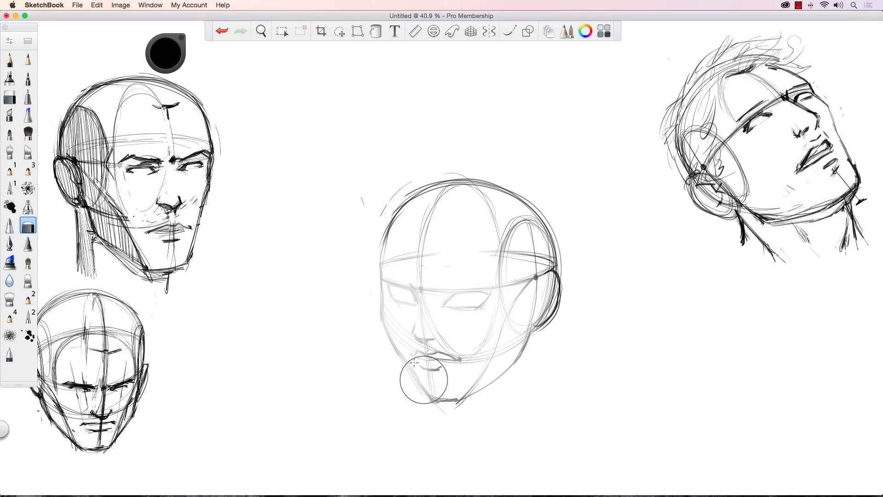
- Redraw the face outline in dark pencil from the far forehead around the chin to the near ear
left_click(11, 60)
mouse_move(391, 224)
left_mouse_down()
mouse_move(386, 335)
mouse_move(427, 395)
mouse_move(446, 398)
mouse_move(420, 387)
mouse_move(414, 373)
mouse_move(435, 396)
mouse_move(476, 387)
mouse_move(506, 365)
mouse_move(524, 330)
mouse_move(515, 350)
mouse_move(489, 340)
left_mouse_up()
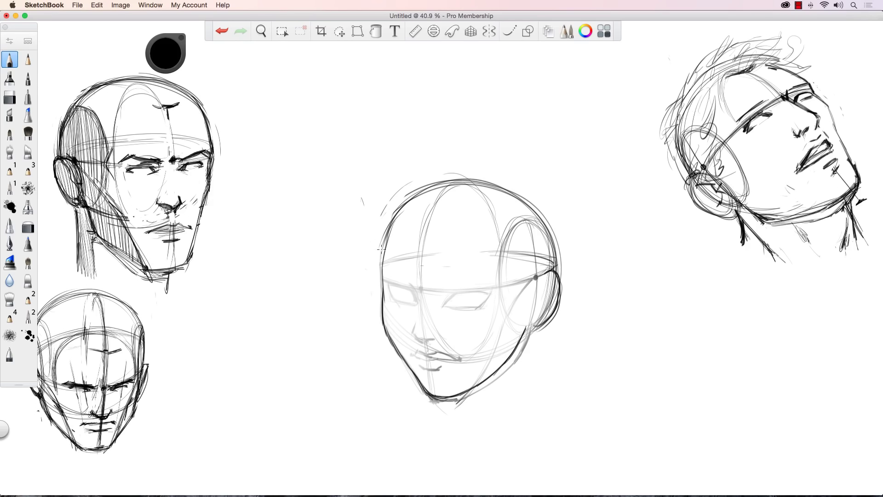
mouse_move(412, 285)
left_mouse_down()
mouse_move(412, 332)
mouse_move(422, 340)
mouse_move(410, 325)
mouse_move(434, 332)
left_mouse_up()
key("super+z")
key("super+z")
key("super+z")
key("super+z")
key("super+z")
- Draw a slim nose contour and a rounded near eye with a heavy upper lid
mouse_move(416, 320)
left_mouse_down()
mouse_move(420, 339)
mouse_move(429, 338)
left_mouse_up()
mouse_move(444, 305)
left_mouse_down()
mouse_move(479, 291)
mouse_move(456, 293)
mouse_move(497, 290)
mouse_move(443, 307)
mouse_move(483, 305)
mouse_move(467, 308)
mouse_move(486, 297)
mouse_move(469, 308)
mouse_move(448, 302)
mouse_move(452, 296)
mouse_move(446, 302)
mouse_move(455, 296)
mouse_move(453, 288)
mouse_move(447, 298)
mouse_move(451, 288)
mouse_move(446, 300)
mouse_move(446, 291)
mouse_move(479, 288)
mouse_move(460, 287)
mouse_move(483, 287)
left_mouse_up()
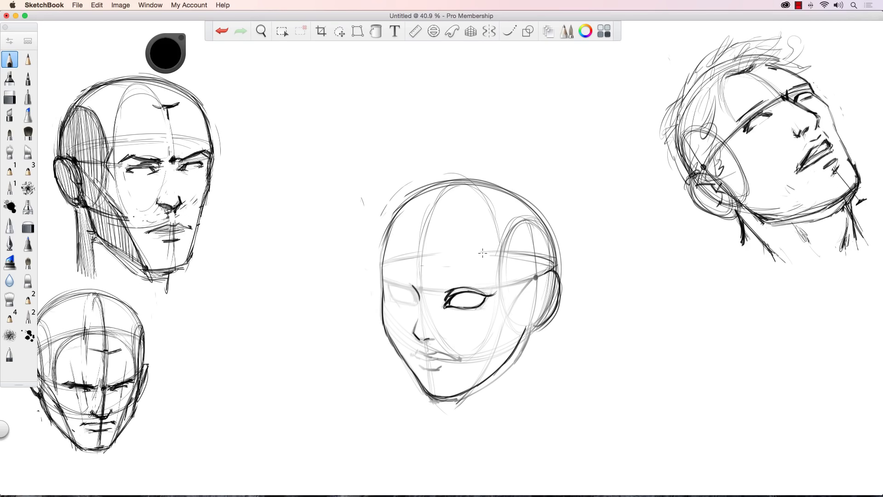
- Outline the far eye with its upper lid, lower lid and lid crease
left_click_drag(412, 293, 418, 302)
left_click_drag(389, 289, 410, 288)
left_click_drag(395, 299, 417, 304)
left_click_drag(408, 284, 415, 292)
left_click_drag(398, 282, 408, 285)
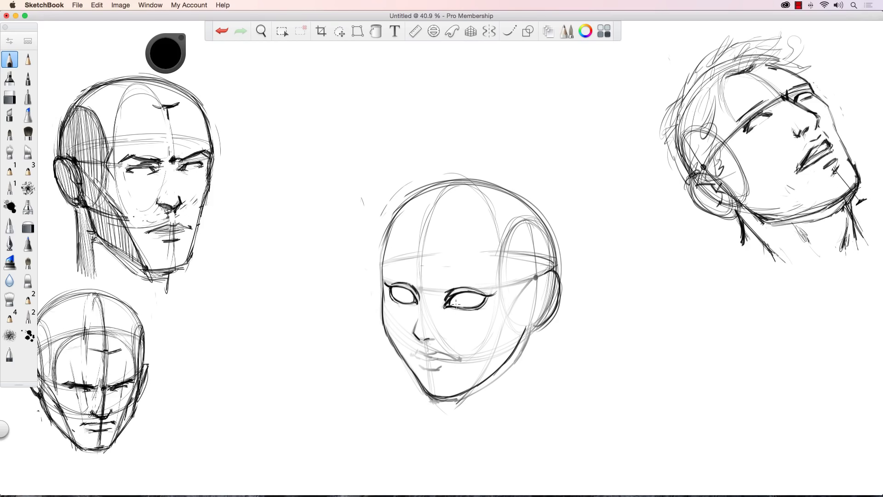
- Refine the far cheek and jaw into a clean contour, removing stray lines around the chin
mouse_move(397, 286)
left_mouse_down()
mouse_move(417, 299)
mouse_move(385, 290)
mouse_move(391, 341)
left_mouse_up()
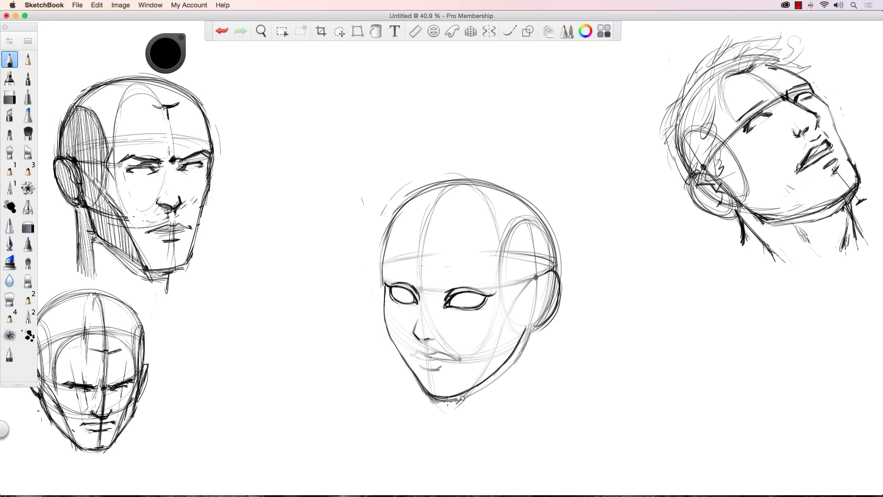
mouse_move(463, 398)
left_mouse_down()
mouse_move(432, 400)
mouse_move(478, 391)
mouse_move(520, 353)
left_mouse_up()
mouse_move(430, 398)
left_mouse_down()
mouse_move(417, 380)
mouse_move(429, 396)
left_mouse_up()
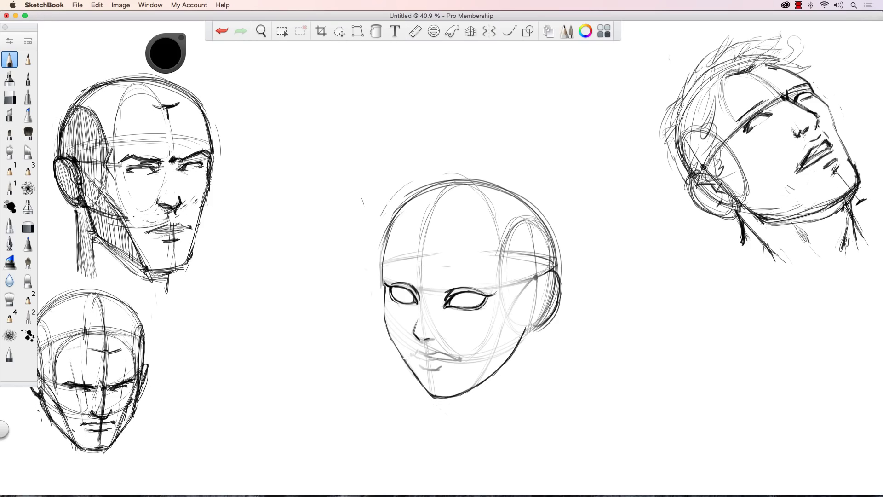
- Define the lips and nose tip in dark line, and draw both arched eyebrows
mouse_move(420, 354)
left_mouse_down()
mouse_move(456, 358)
mouse_move(418, 347)
mouse_move(414, 355)
mouse_move(457, 358)
mouse_move(435, 369)
mouse_move(415, 360)
mouse_move(440, 370)
mouse_move(457, 355)
mouse_move(410, 351)
mouse_move(442, 375)
left_mouse_up()
left_click_drag(414, 323, 432, 339)
mouse_move(439, 288)
left_mouse_down()
mouse_move(474, 276)
mouse_move(492, 282)
left_mouse_up()
mouse_move(404, 276)
left_mouse_down()
mouse_move(418, 288)
mouse_move(394, 273)
left_mouse_up()
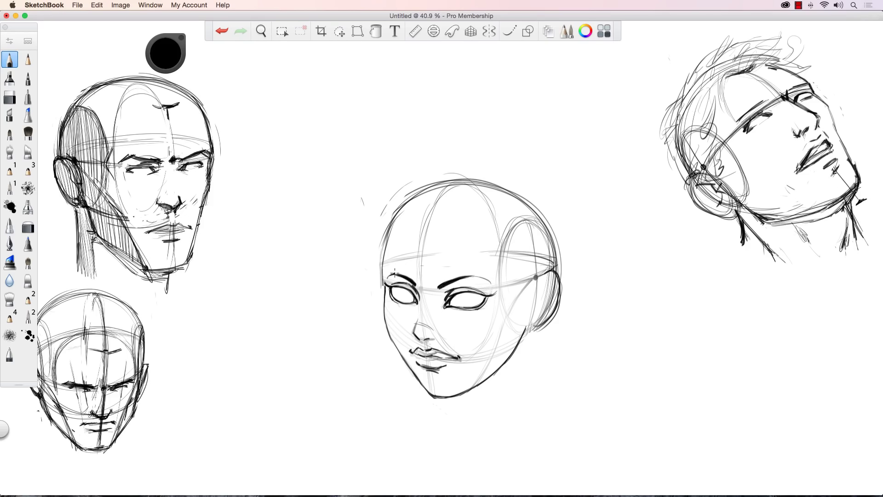
- Add eyelashes at the outer corners of both eyes, and start the iris of the far eye
left_click_drag(439, 292, 436, 299)
mouse_move(383, 283)
left_mouse_down()
mouse_move(418, 303)
mouse_move(467, 290)
mouse_move(497, 297)
left_mouse_up()
left_click_drag(384, 287, 393, 284)
left_click_drag(485, 302, 488, 306)
left_click_drag(396, 290, 388, 294)
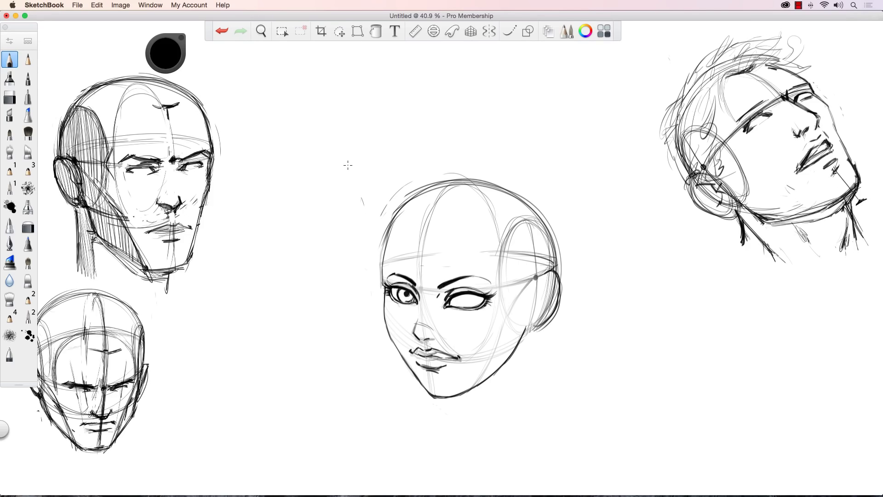
key("super+z")
key("super+shift+z")
- Draw the iris and pupil of the near eye, and shade the irises of both eyes
mouse_move(460, 296)
left_mouse_down()
mouse_move(460, 307)
mouse_move(473, 307)
mouse_move(472, 299)
left_mouse_up()
left_click_drag(401, 292, 402, 293)
left_click_drag(470, 299, 466, 299)
key("super+z")
key("super+z")
left_click_drag(402, 293, 403, 292)
left_click_drag(464, 300, 467, 300)
key("super+z")
left_click_drag(466, 298, 467, 299)
left_click_drag(400, 287, 409, 295)
left_click_drag(463, 298, 475, 306)
- Draw the outer rim and inner folds of the near ear
mouse_move(534, 284)
left_mouse_down()
mouse_move(549, 278)
mouse_move(537, 316)
mouse_move(552, 295)
mouse_move(540, 310)
mouse_move(547, 319)
mouse_move(530, 329)
left_mouse_up()
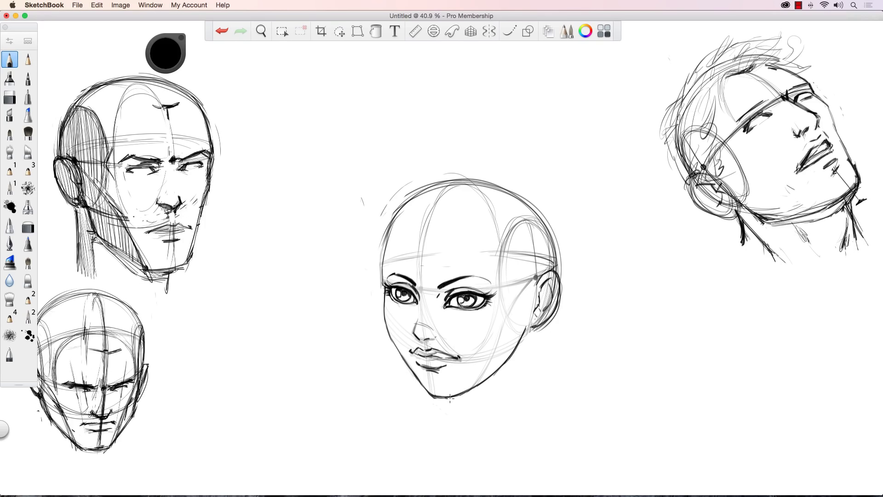
left_click_drag(449, 398, 452, 418)
left_click_drag(525, 333, 523, 390)
key("super+z")
key("super+z")
- Draw the front and back neck lines below the chin and near jaw
left_click_drag(455, 396, 458, 418)
left_click_drag(519, 344, 513, 396)
- Sketch curved hair strands falling behind the near ear toward the neck
left_click_drag(529, 330, 507, 376)
left_click_drag(543, 326, 520, 376)
left_click_drag(550, 329, 522, 376)
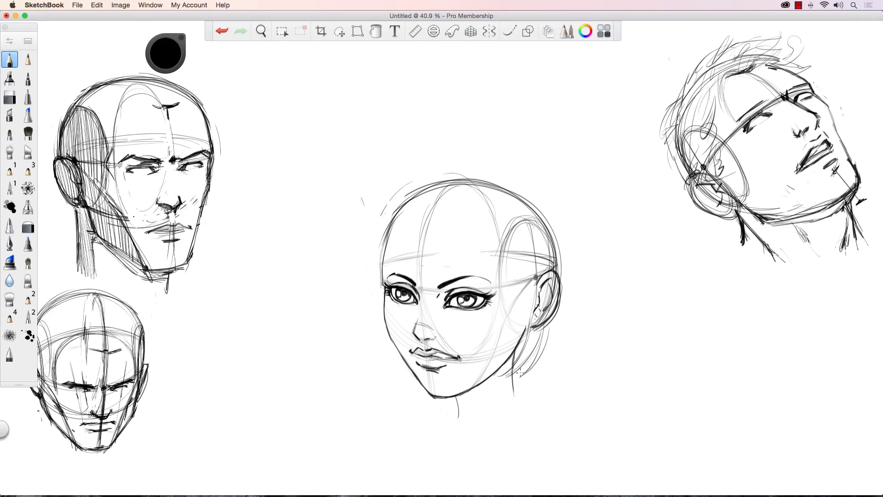
left_click_drag(561, 309, 533, 367)
- Sketch swept bangs across the forehead toward the near eyebrow
mouse_move(400, 222)
left_mouse_down()
mouse_move(416, 243)
mouse_move(407, 249)
mouse_move(419, 244)
mouse_move(437, 281)
left_mouse_up()
mouse_move(423, 237)
left_mouse_down()
mouse_move(461, 278)
mouse_move(453, 274)
left_mouse_up()
left_click_drag(428, 221, 495, 276)
- Draw long hair strands framing the near cheek in front of the ear
left_click_drag(503, 320, 479, 358)
left_click_drag(510, 281, 503, 342)
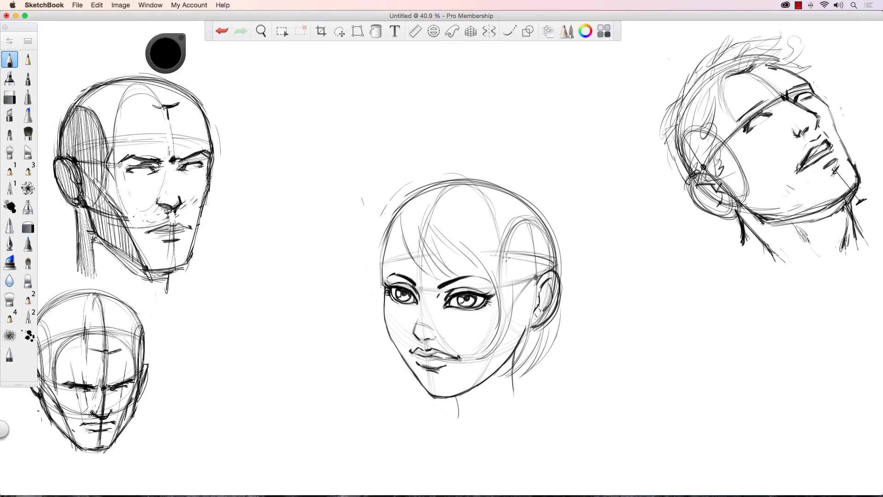
left_click_drag(509, 264, 503, 349)
mouse_move(521, 294)
left_mouse_down()
mouse_move(521, 313)
mouse_move(489, 374)
left_mouse_up()
left_click_drag(525, 318, 497, 369)
- Sketch the bob hair on the far side of the face, curving from the crown to jaw level
mouse_move(394, 219)
left_mouse_down()
mouse_move(375, 271)
mouse_move(376, 315)
left_mouse_up()
left_click_drag(366, 245, 383, 321)
left_click_drag(387, 211, 365, 248)
mouse_move(398, 196)
left_mouse_down()
mouse_move(363, 257)
mouse_move(357, 320)
left_mouse_up()
left_click_drag(358, 286, 377, 363)
left_click_drag(370, 323, 396, 372)
left_click_drag(383, 324, 399, 383)
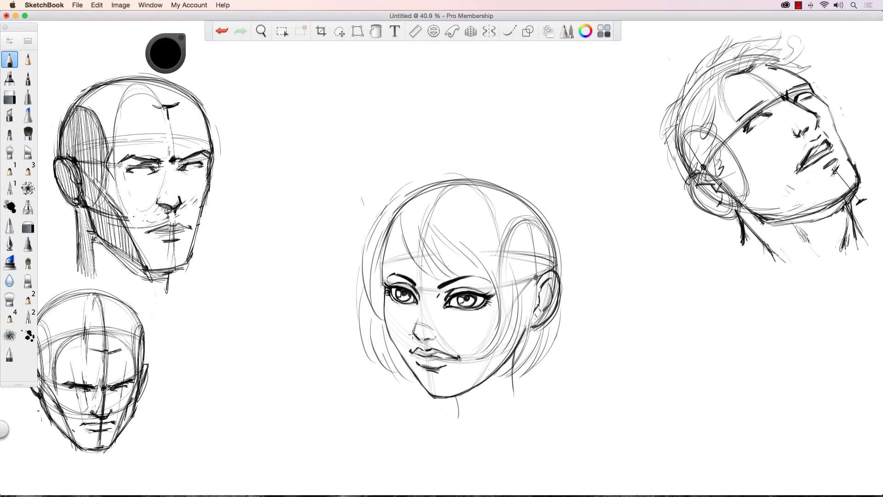
- Outline the hair volume over the crown and down the near side to below the jaw
mouse_move(389, 204)
left_mouse_down()
mouse_move(407, 180)
mouse_move(488, 165)
left_mouse_up()
mouse_move(516, 176)
left_mouse_down()
mouse_move(538, 188)
mouse_move(573, 258)
left_mouse_up()
mouse_move(548, 198)
left_mouse_down()
mouse_move(568, 313)
mouse_move(565, 285)
mouse_move(520, 393)
left_mouse_up()
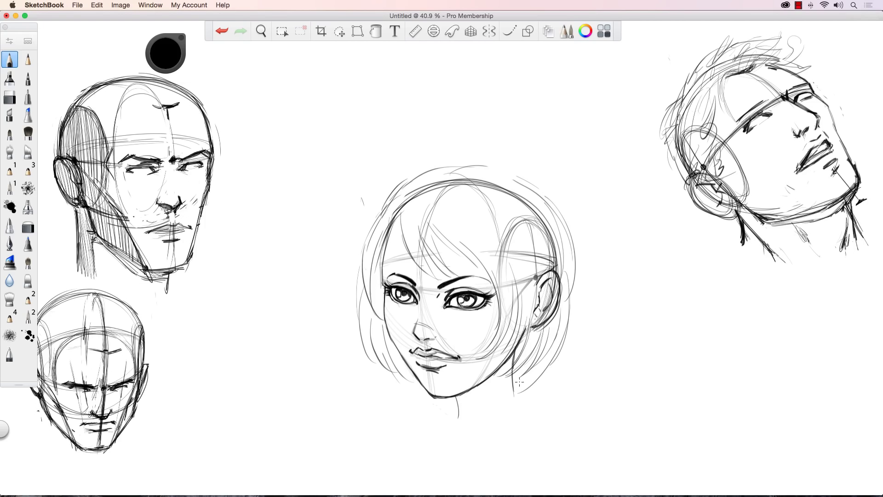
left_click_drag(545, 361, 495, 393)
left_click_drag(577, 273, 546, 362)
left_click_drag(580, 226, 566, 315)
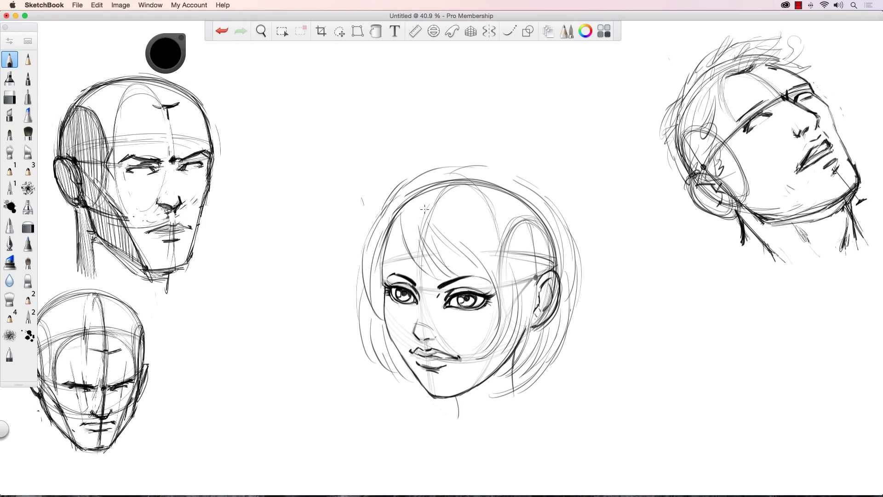
- Add more fringe strands across the forehead and strands over the near temple
left_click_drag(425, 211, 457, 249)
mouse_move(452, 216)
left_mouse_down()
mouse_move(486, 252)
mouse_move(506, 328)
left_mouse_up()
left_click_drag(509, 241, 519, 306)
left_click_drag(526, 259, 527, 313)
left_click_drag(528, 237, 534, 261)
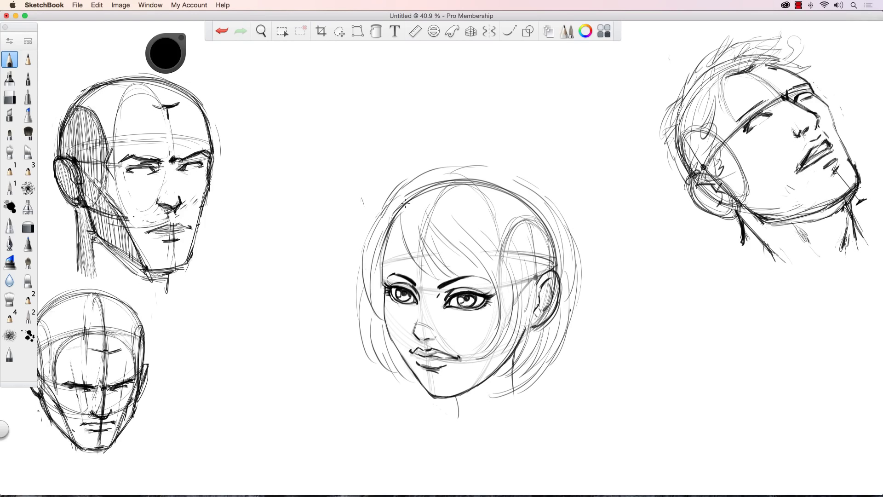
- Strengthen the far edge of the fringe, and add strands curving down beside the far jaw
left_click_drag(411, 206, 396, 246)
mouse_move(394, 211)
left_mouse_down()
mouse_move(355, 314)
mouse_move(389, 386)
left_mouse_up()
left_click_drag(386, 362, 398, 396)
left_click_drag(424, 402, 407, 379)
- Fill in flowing hair strands from the crown over the forehead and near temple
left_click_drag(428, 201, 451, 233)
left_click_drag(453, 191, 463, 202)
left_click_drag(522, 237, 528, 253)
left_click_drag(478, 195, 535, 292)
left_click_drag(513, 196, 529, 220)
- Reinforce the outer hair contour with long curved strokes on both sides of the head
mouse_move(500, 171)
left_mouse_down()
mouse_move(546, 199)
mouse_move(578, 245)
left_mouse_up()
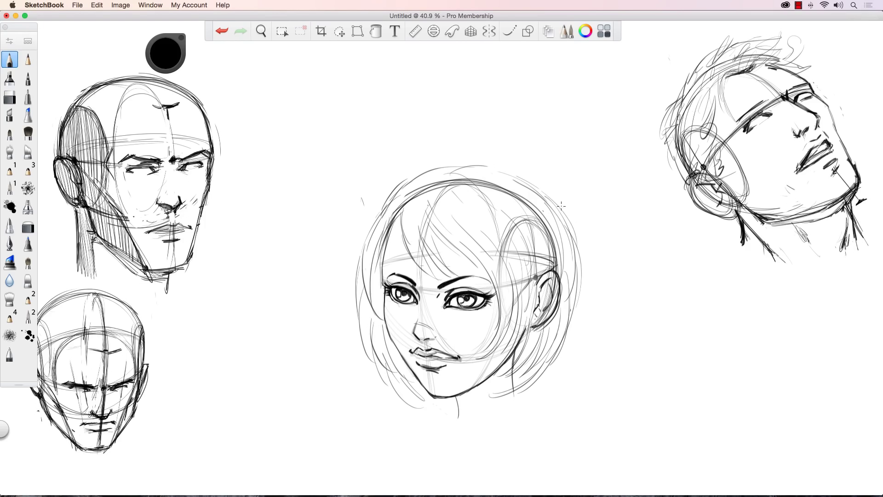
left_click_drag(559, 204, 583, 278)
left_click_drag(567, 318, 526, 393)
mouse_move(388, 194)
left_mouse_down()
mouse_move(358, 248)
mouse_move(356, 291)
left_mouse_up()
mouse_move(405, 208)
left_mouse_down()
mouse_move(399, 243)
mouse_move(357, 300)
left_mouse_up()
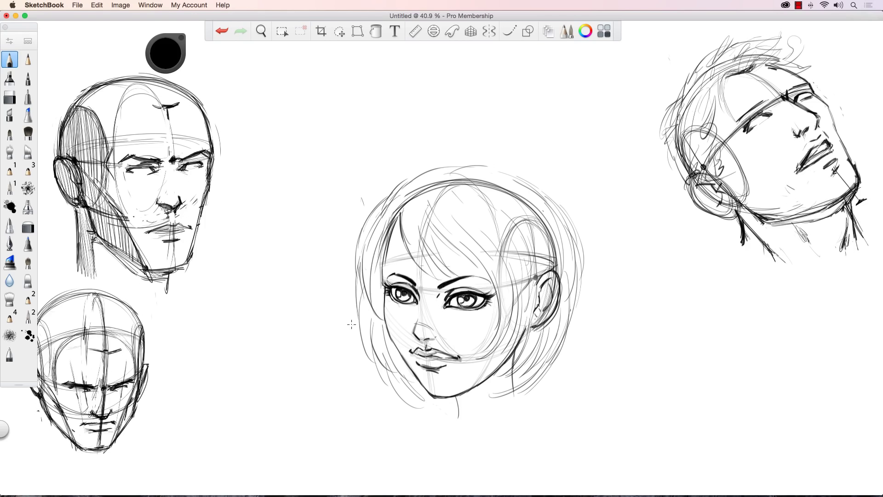
key("space")
mouse_move(378, 293)
left_mouse_down()
mouse_move(353, 290)
mouse_move(366, 286)
mouse_move(370, 302)
left_mouse_up()
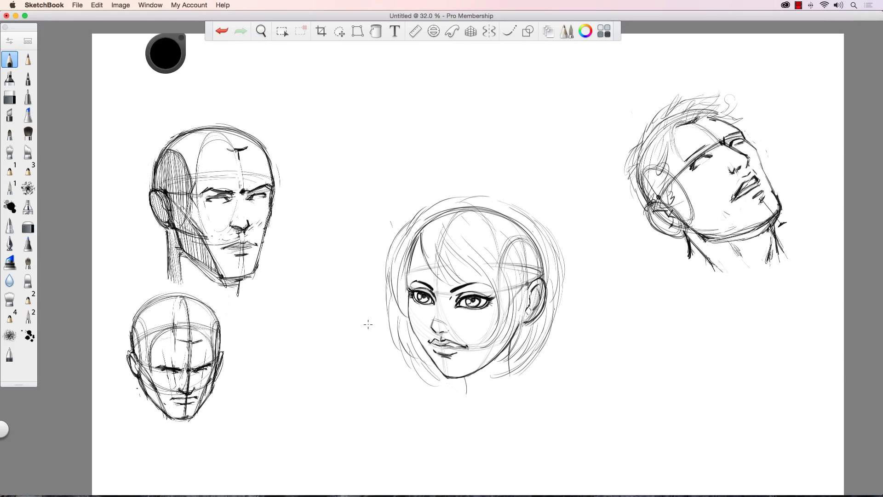